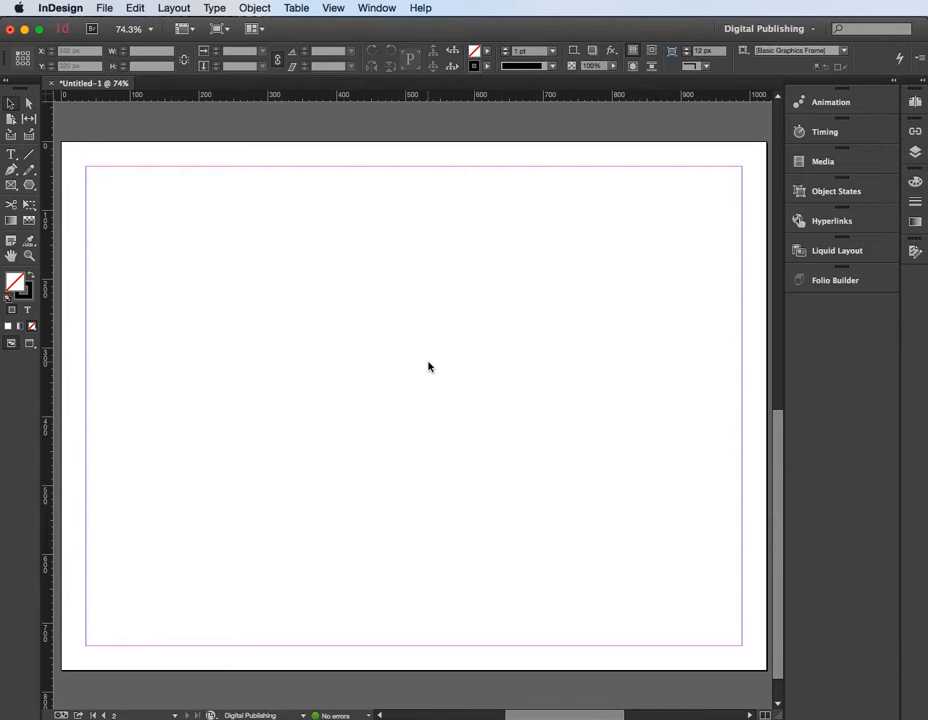
pyautogui.moveTo(29, 185); pyautogui.dragTo(59, 205)
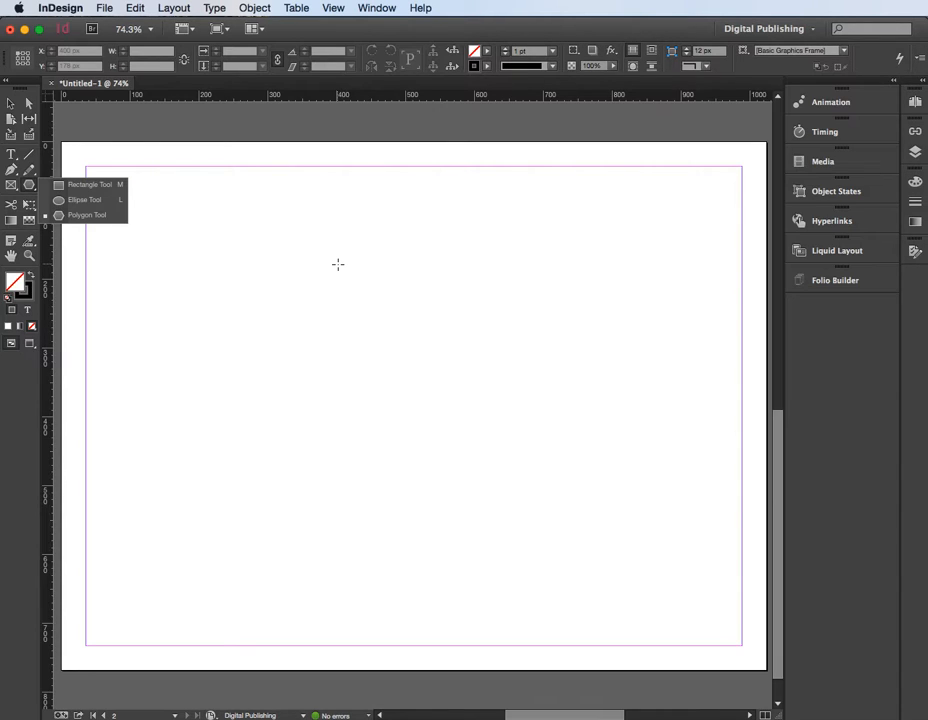
pyautogui.click(12, 101)
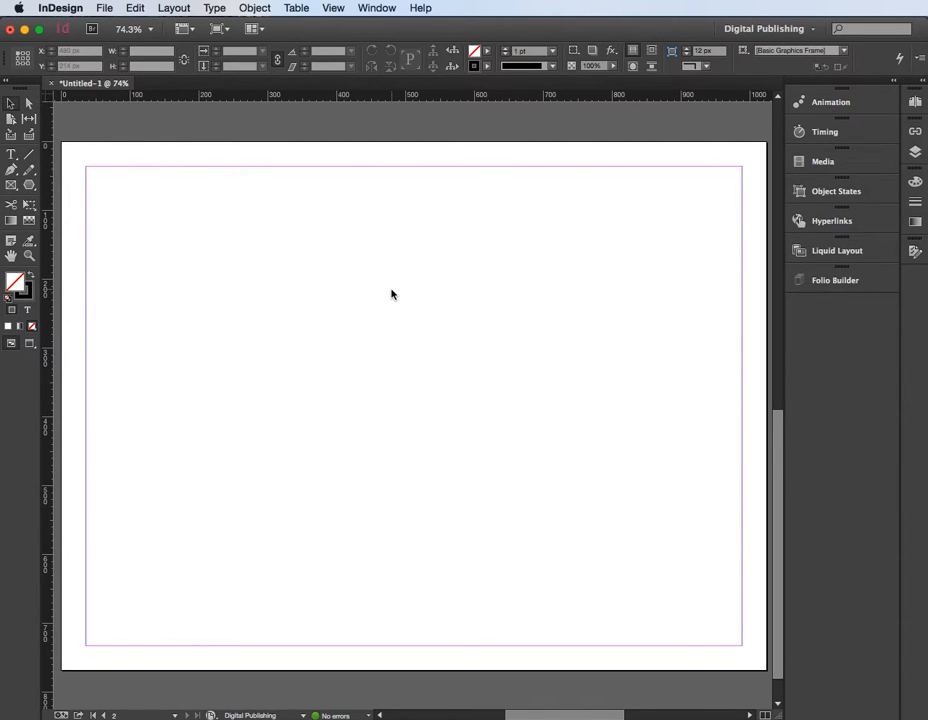
# Place london map.jpg from the page's upper-left margin corner at about 691 × 431 px
pyautogui.press('super+d')
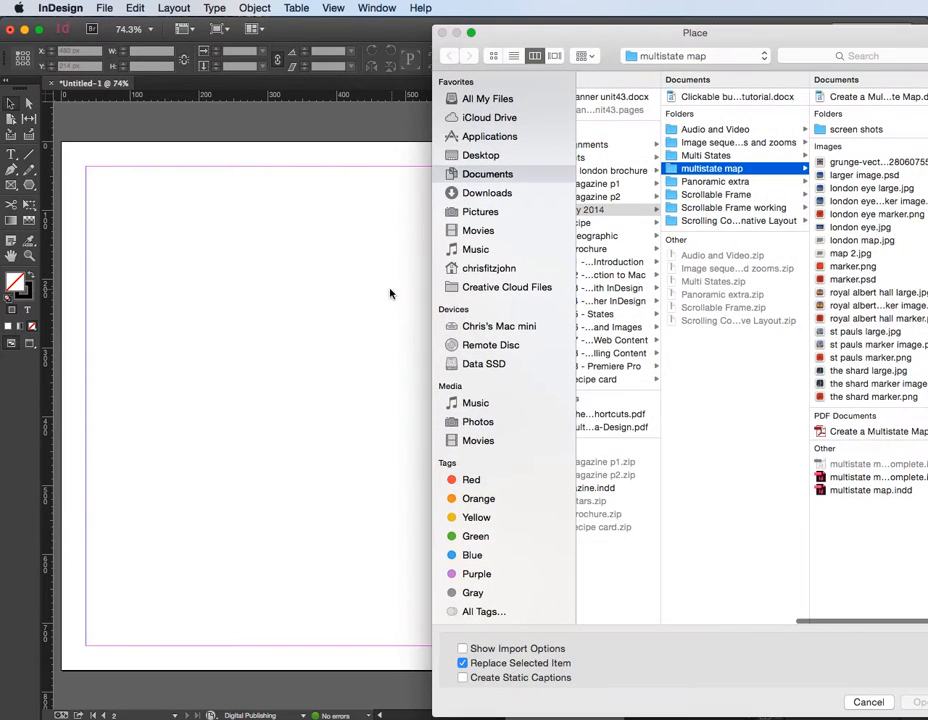
pyautogui.moveTo(692, 33); pyautogui.dragTo(438, 26)
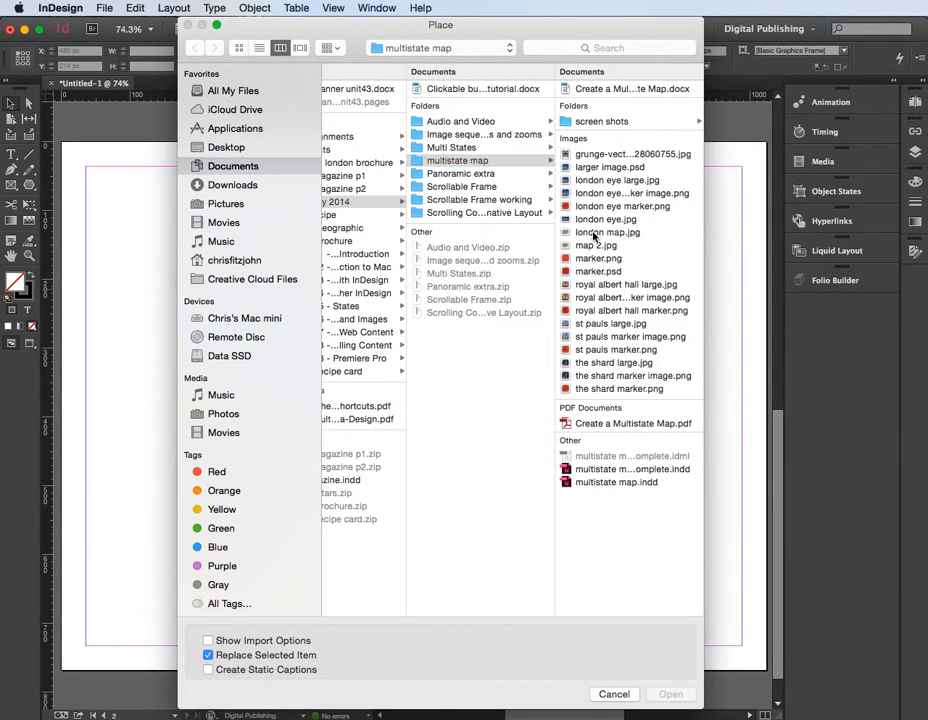
pyautogui.click(594, 233)
pyautogui.click(669, 698)
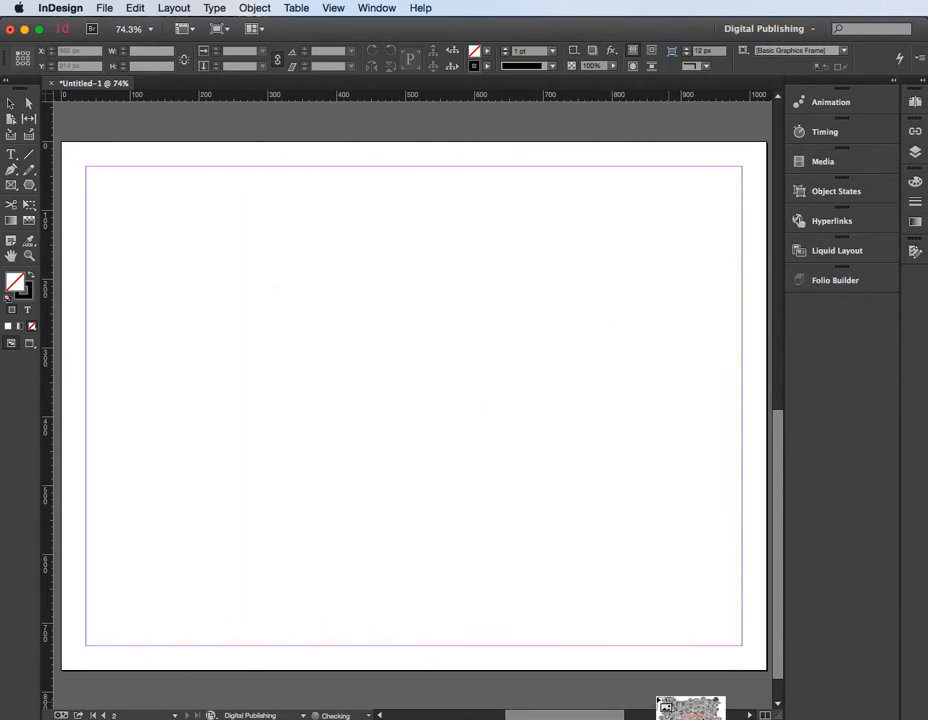
pyautogui.moveTo(89, 168)
pyautogui.mouseDown()
pyautogui.moveTo(478, 338)
pyautogui.moveTo(549, 396)
pyautogui.moveTo(562, 421)
pyautogui.mouseUp()
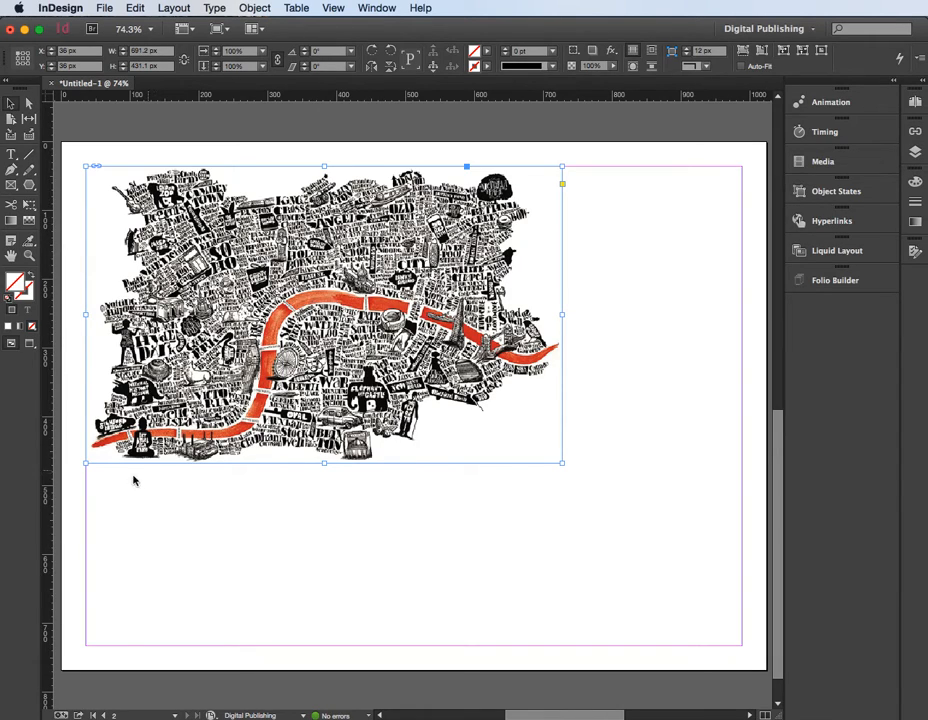
pyautogui.click(577, 545)
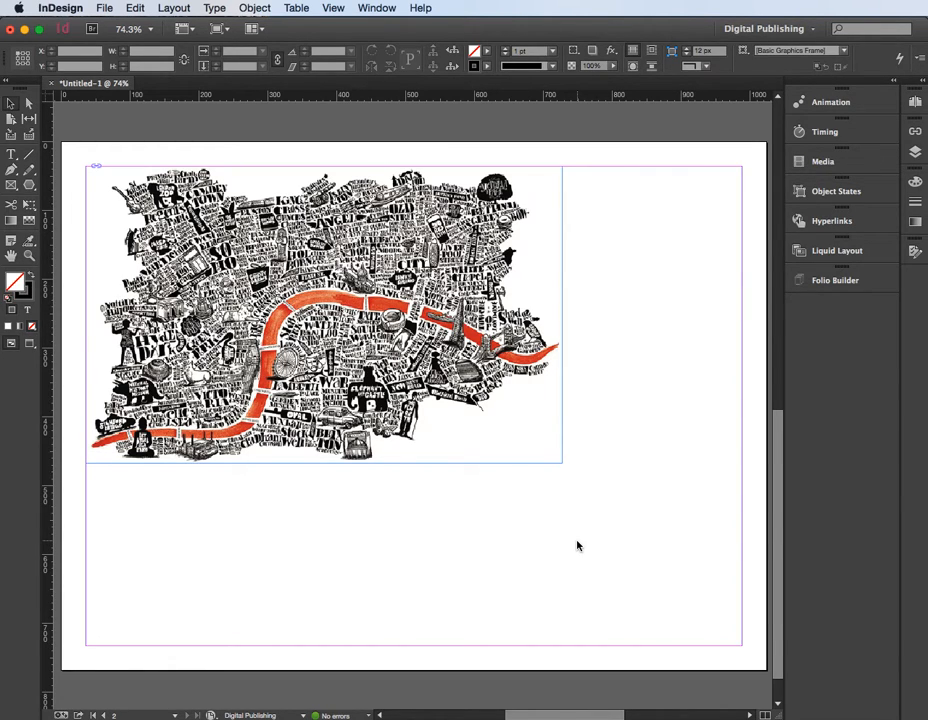
# Load london eye large.jpg, royal albert hall large.jpg, st pauls large.jpg and the shard large.jpg together for placing
pyautogui.press('super+d')
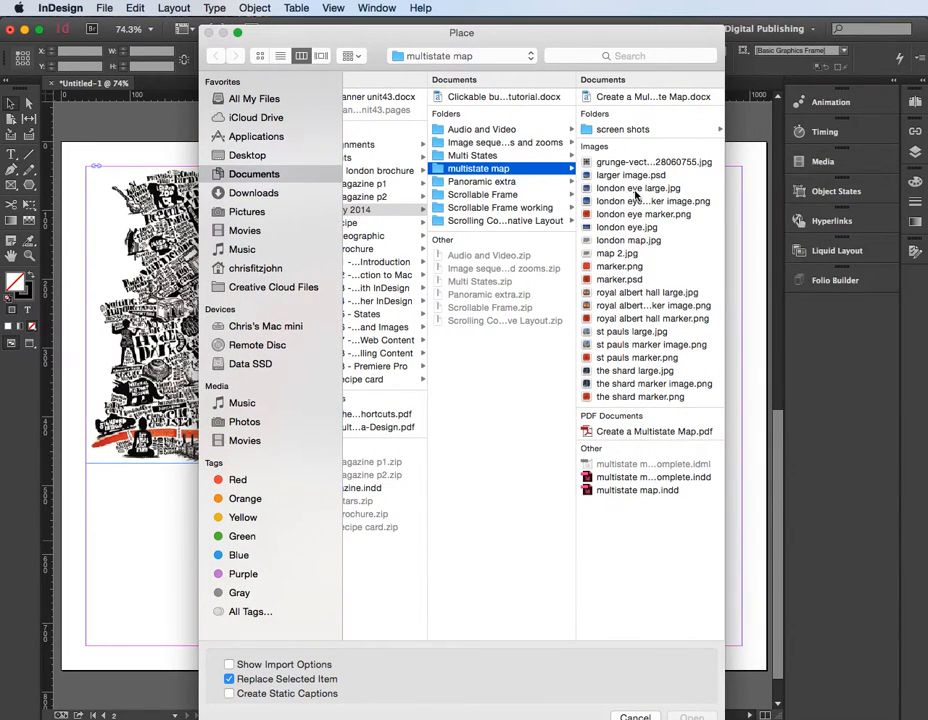
pyautogui.moveTo(722, 716); pyautogui.dragTo(718, 600)
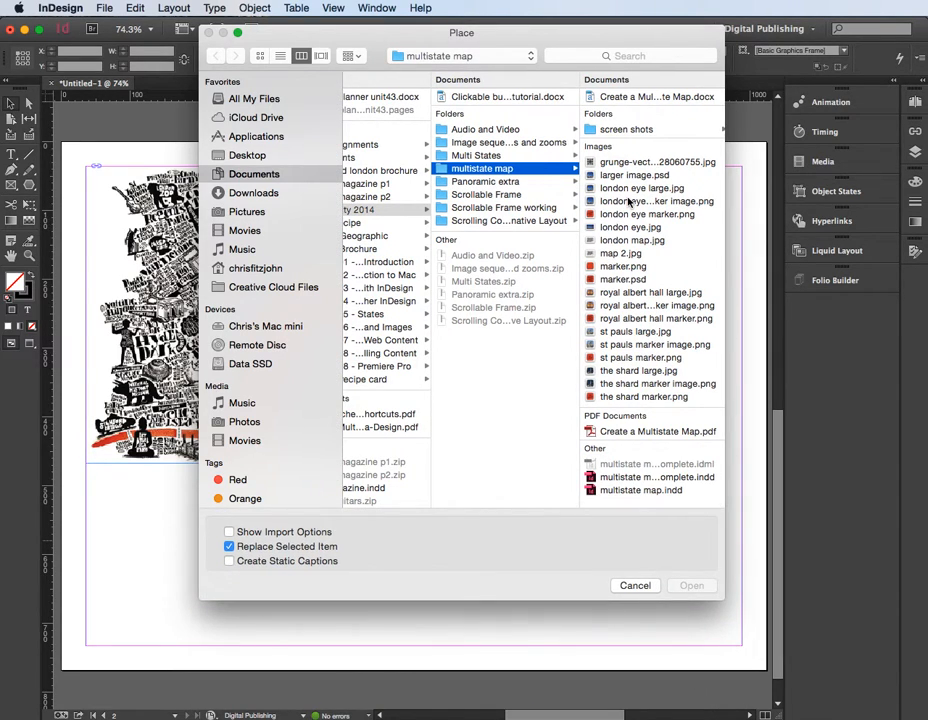
pyautogui.click(628, 188)
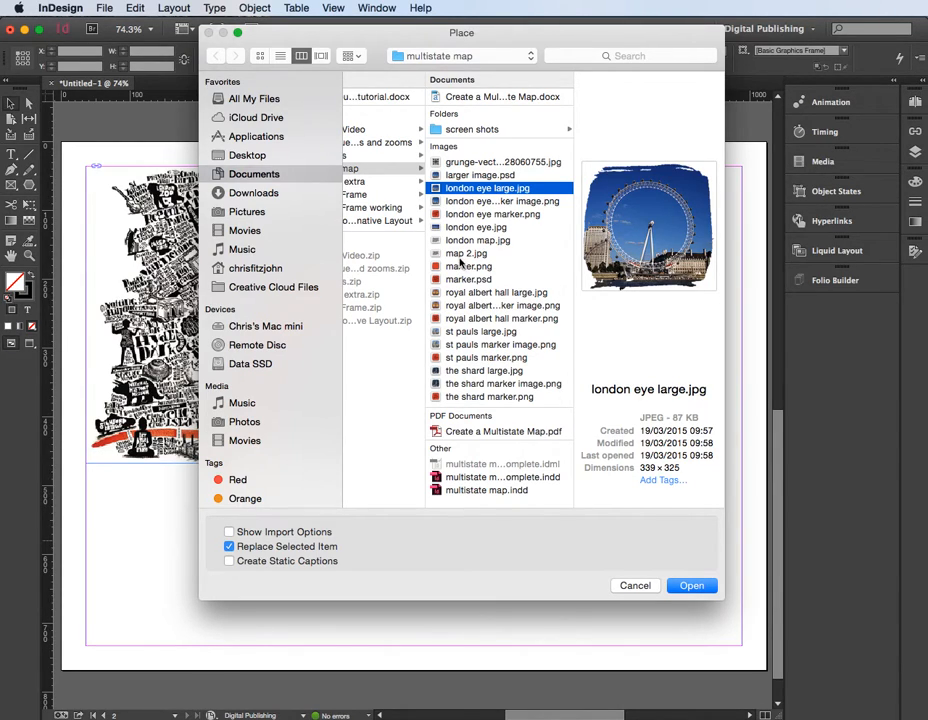
pyautogui.keyDown('super'); pyautogui.click(479, 293); pyautogui.keyUp('super')
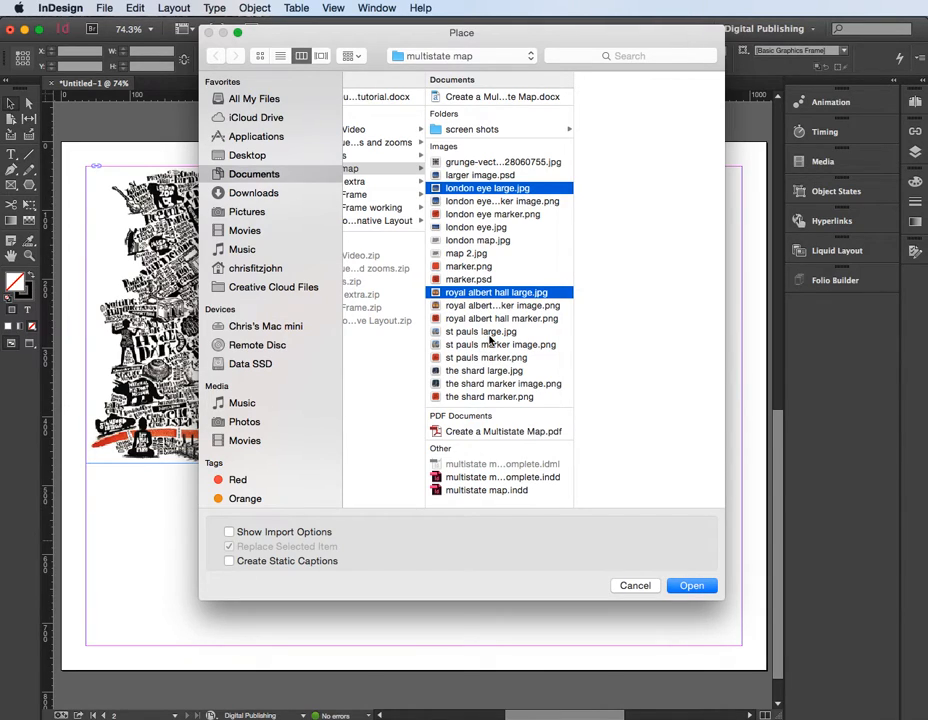
pyautogui.keyDown('super'); pyautogui.click(490, 334); pyautogui.keyUp('super')
pyautogui.keyDown('super'); pyautogui.click(484, 372); pyautogui.keyUp('super')
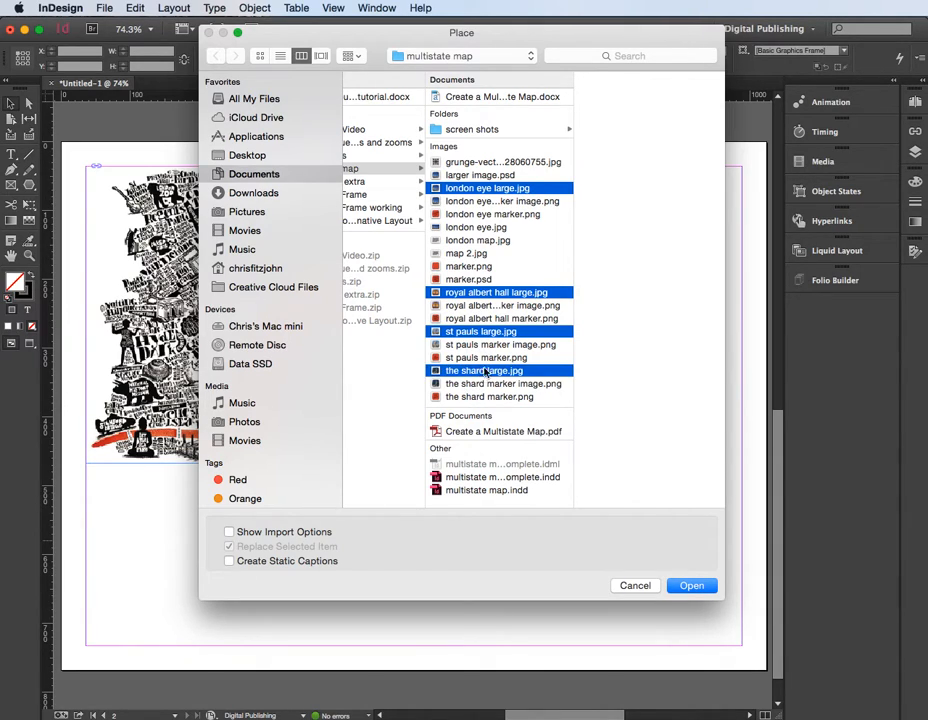
pyautogui.click(692, 588)
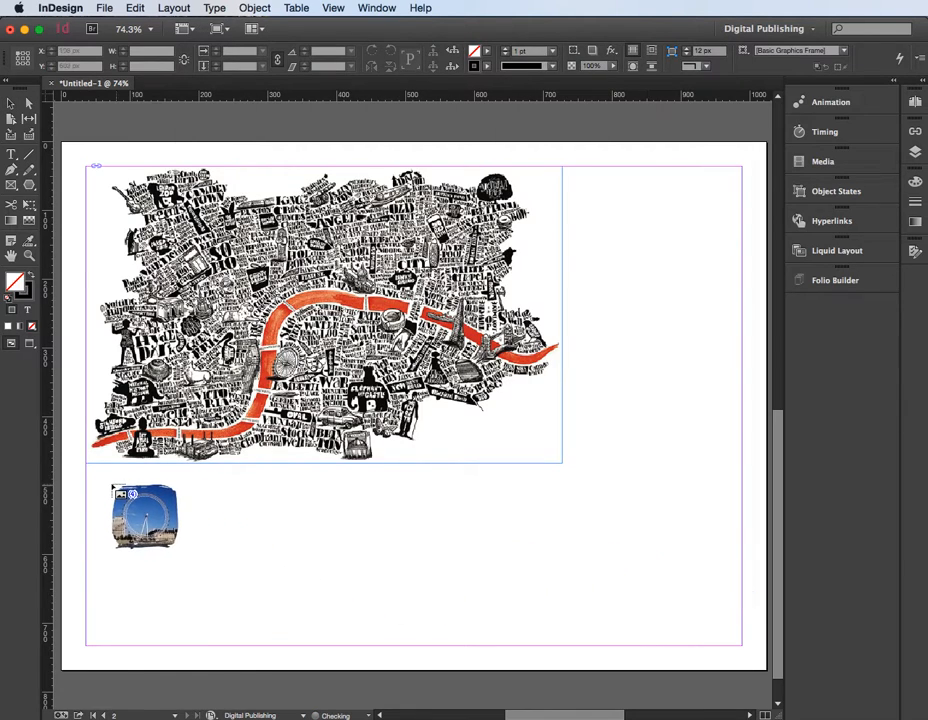
# Place the four loaded images as a row of four equal frames below the map, about 924 × 246 px overall
pyautogui.moveTo(99, 470); pyautogui.dragTo(735, 640)
pyautogui.press('Right')
pyautogui.press('Right')
pyautogui.press('Right')
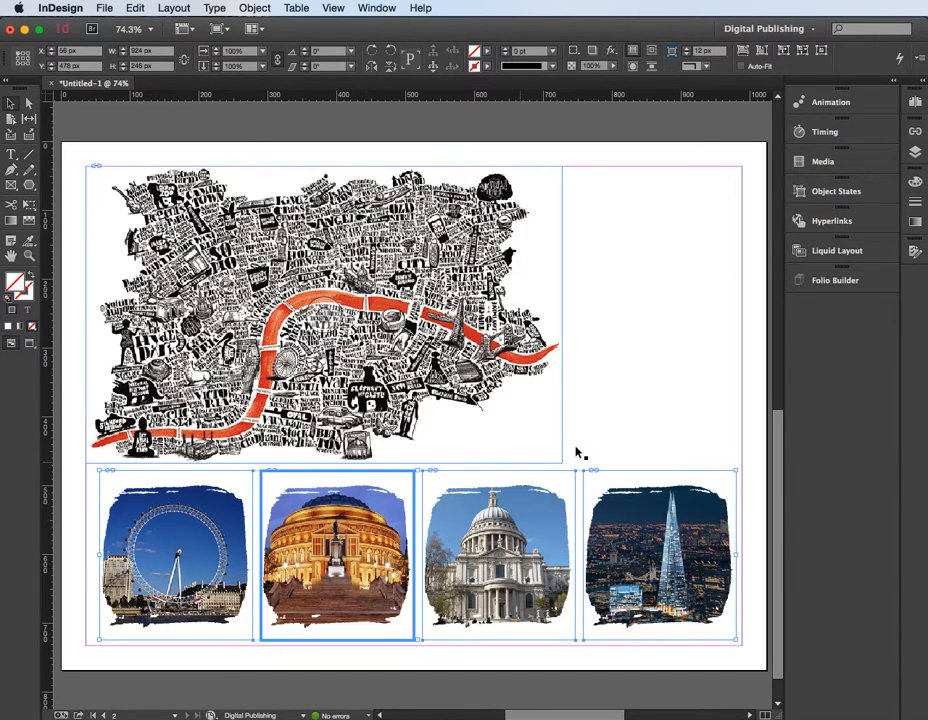
pyautogui.click(648, 428)
# Stack the Royal Albert Hall, St Paul's and Shard images exactly over the London Eye image at X 56, Y 478 px
pyautogui.moveTo(240, 520); pyautogui.dragTo(181, 516)
pyautogui.moveTo(450, 507); pyautogui.dragTo(125, 516)
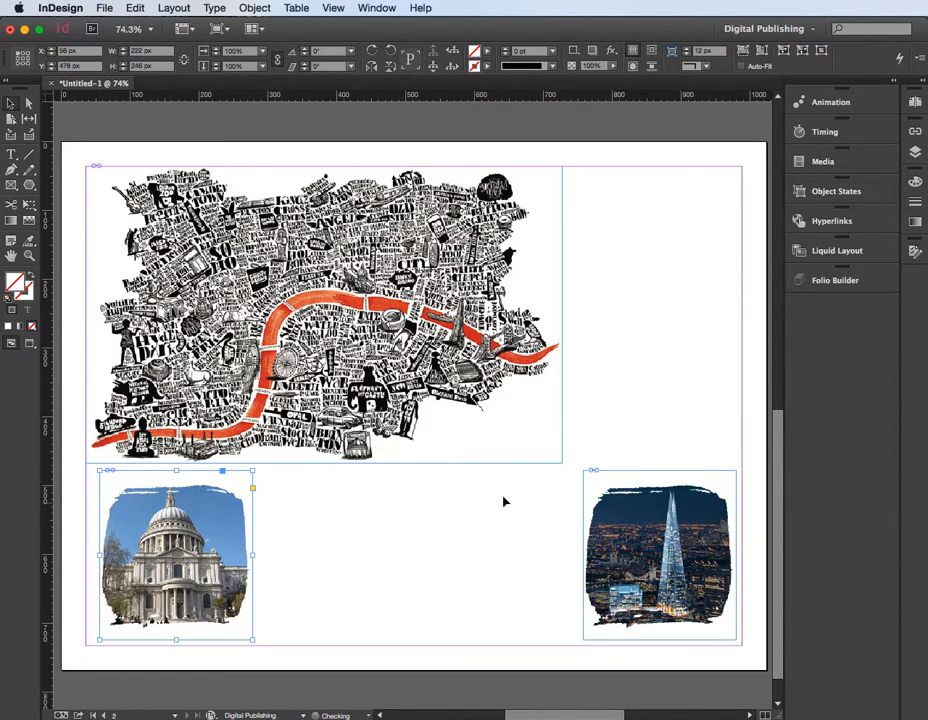
pyautogui.moveTo(693, 500); pyautogui.dragTo(210, 497)
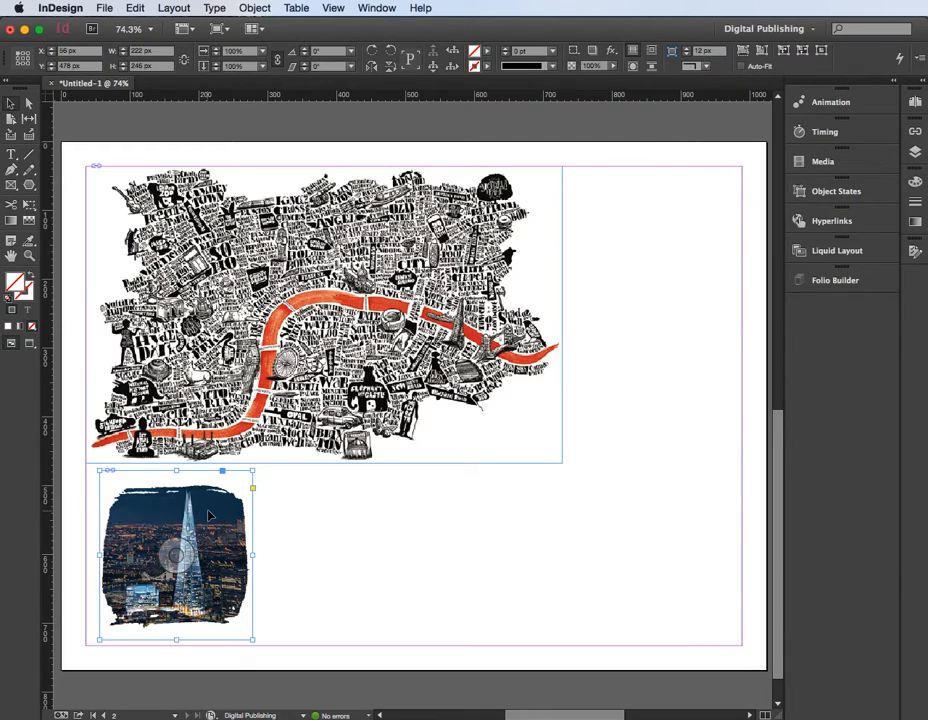
pyautogui.click(410, 515)
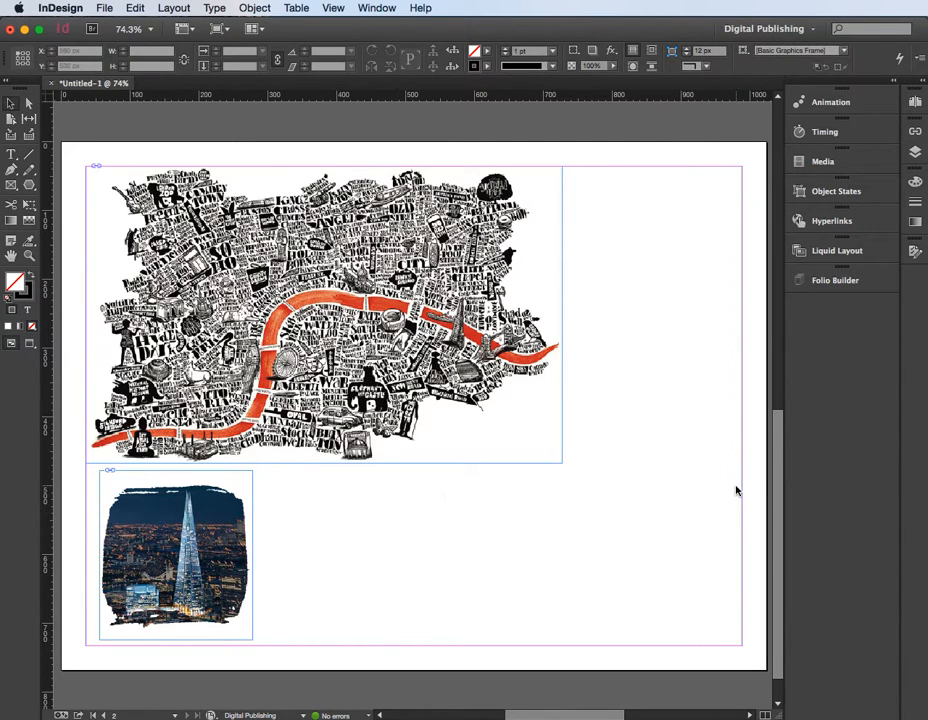
# Draw a text frame about 662 × 246 px beside the stacked images and fill it with placeholder text
pyautogui.click(11, 154)
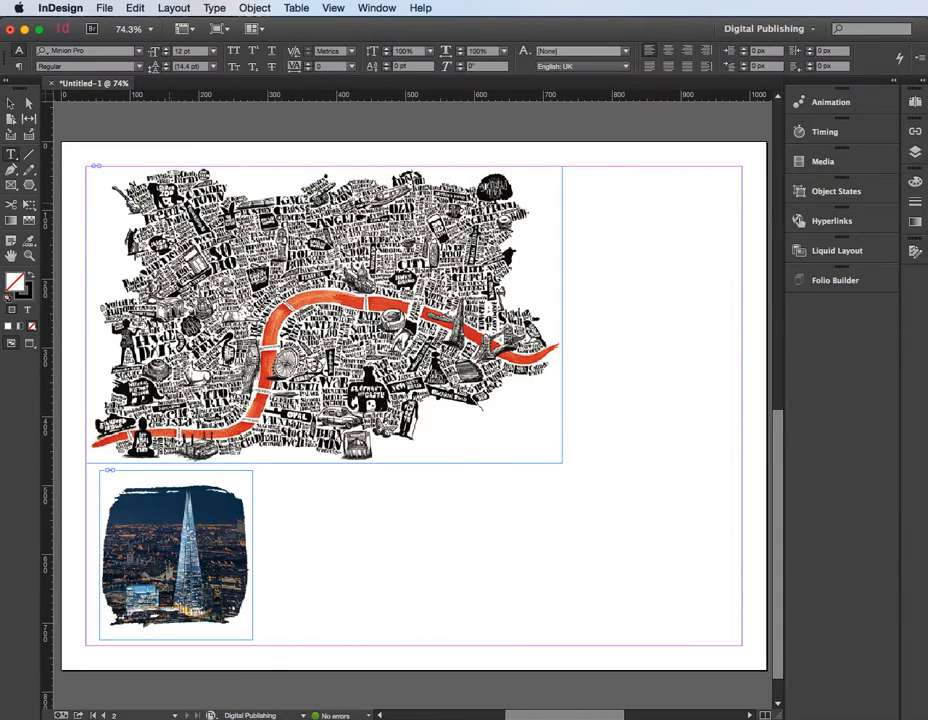
pyautogui.moveTo(271, 471); pyautogui.dragTo(728, 639)
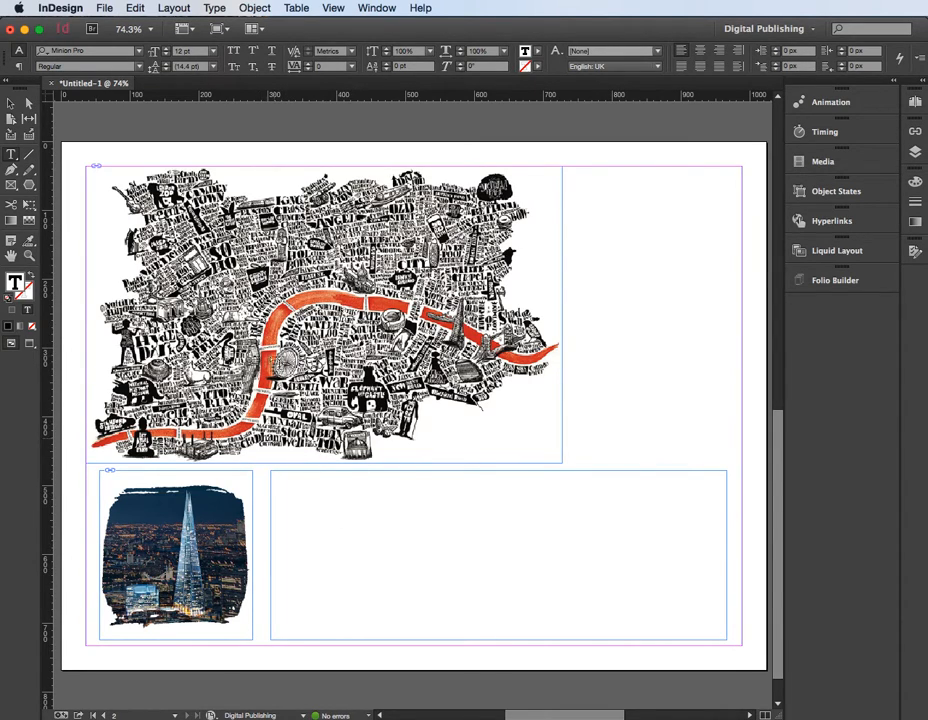
pyautogui.click(214, 8)
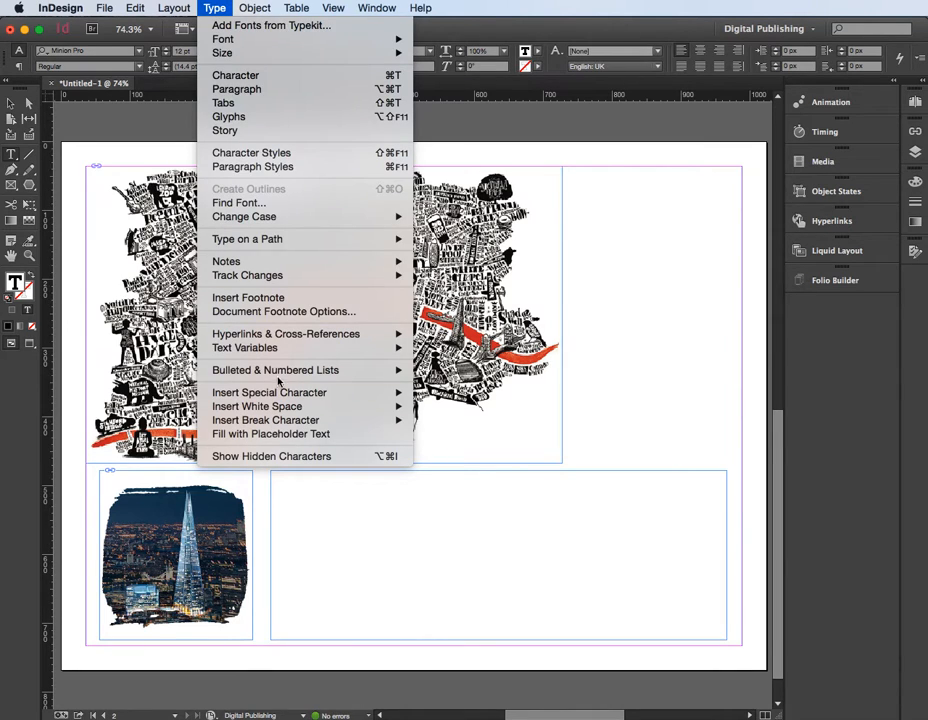
pyautogui.click(268, 434)
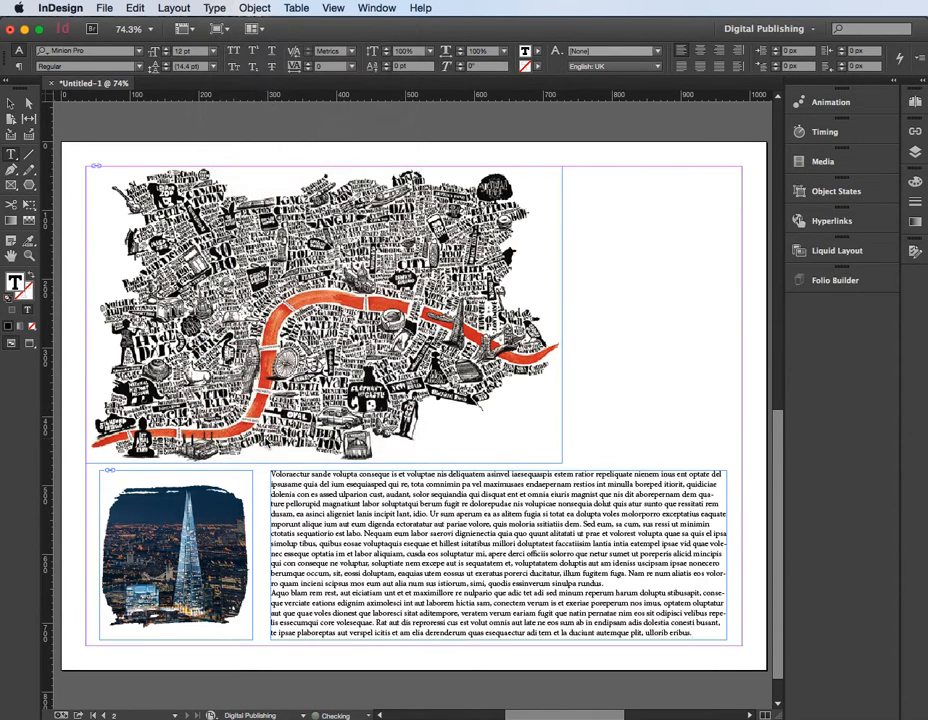
# Replace the first line of the placeholder text with the heading "The Shard" on its own line
pyautogui.moveTo(724, 475); pyautogui.dragTo(268, 476)
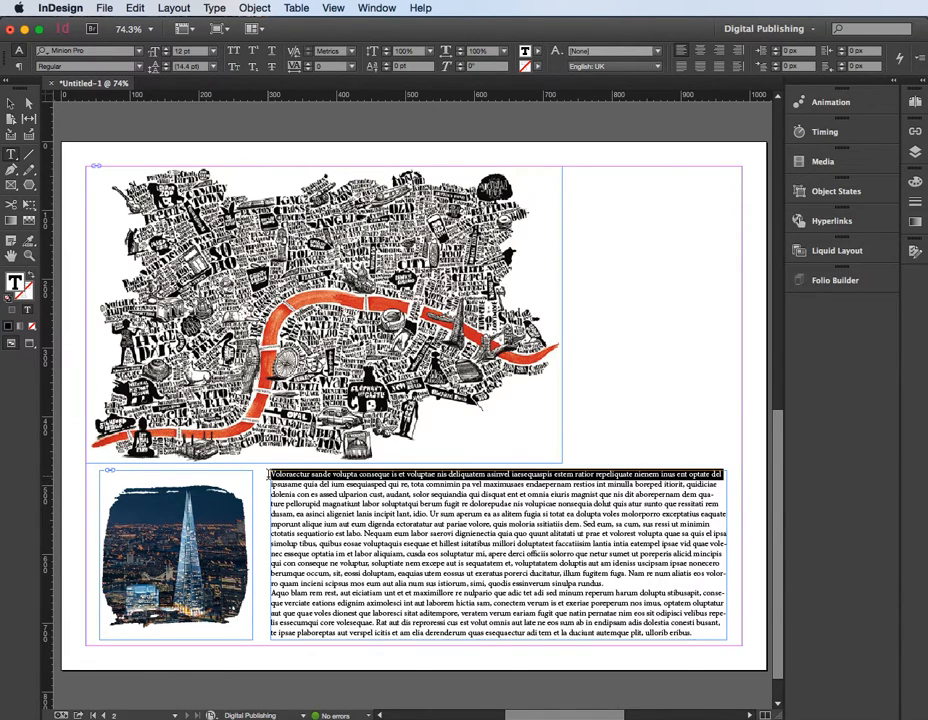
pyautogui.write('The Sha')
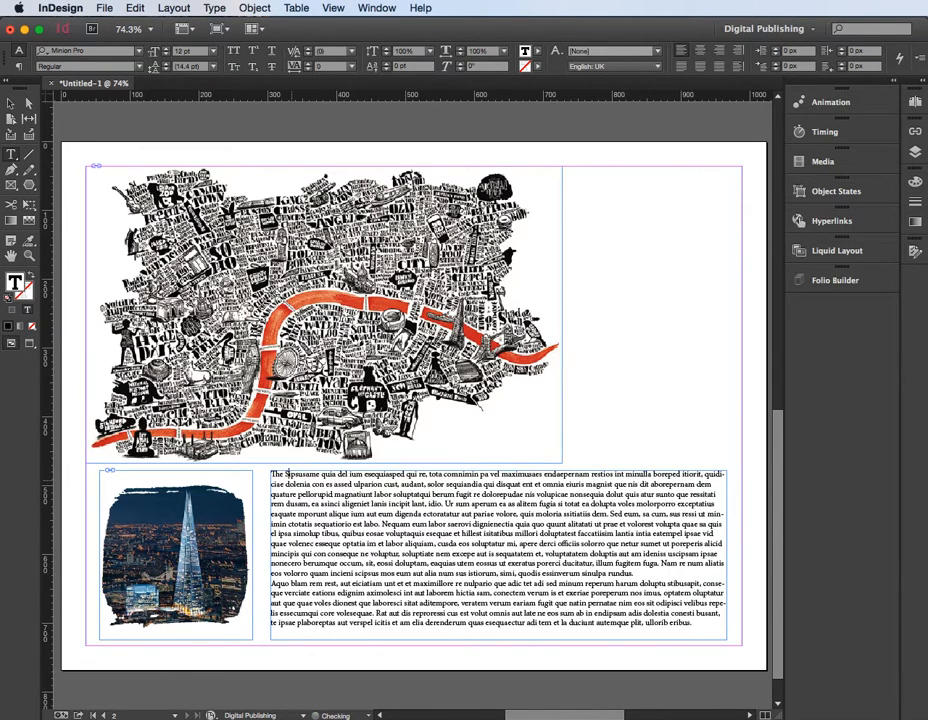
pyautogui.write('rd')
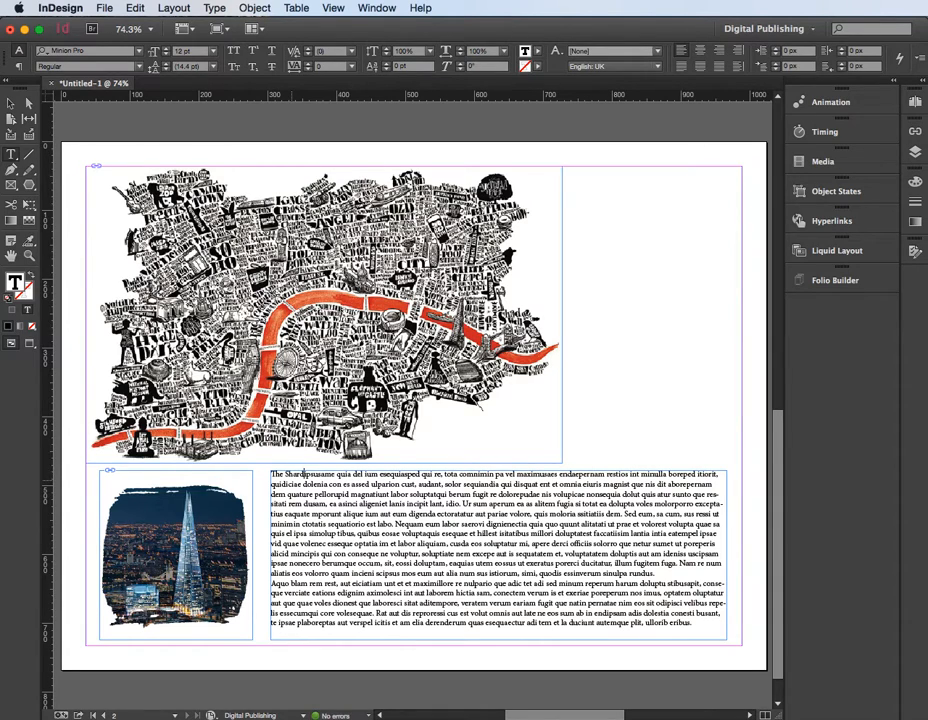
pyautogui.press('Return')
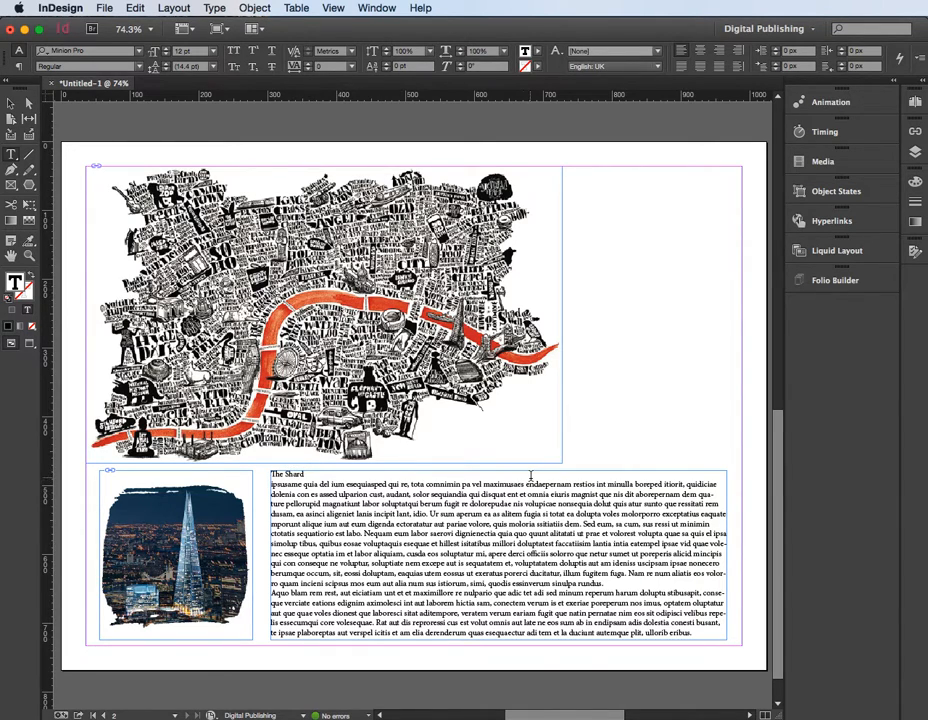
# Duplicate the Shard text frame and position the copy over the map, above the original
pyautogui.click(10, 103)
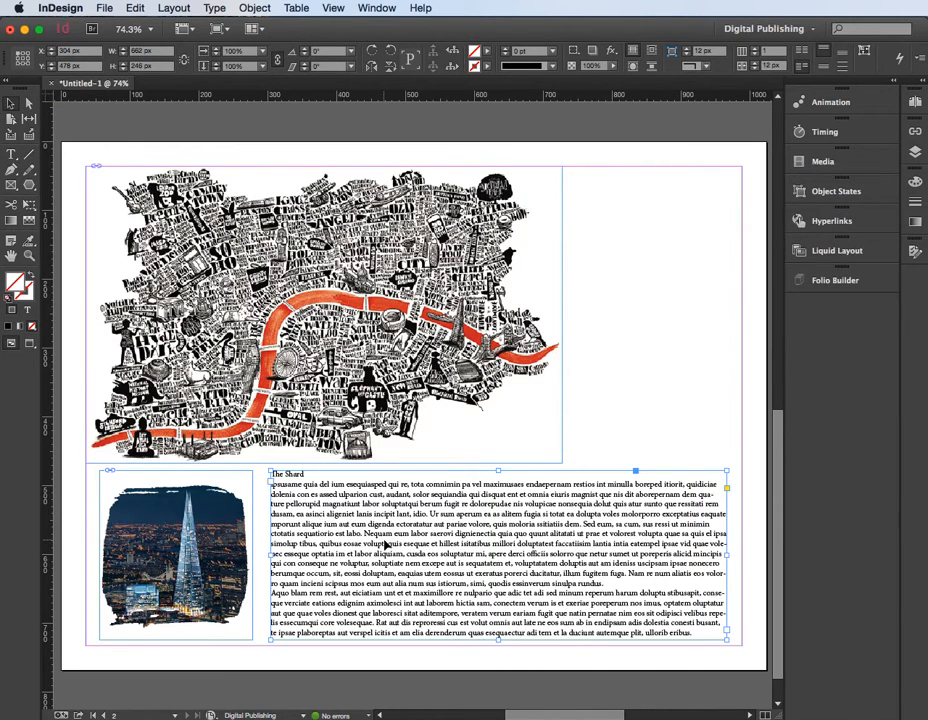
pyautogui.moveTo(386, 543); pyautogui.dragTo(408, 466)
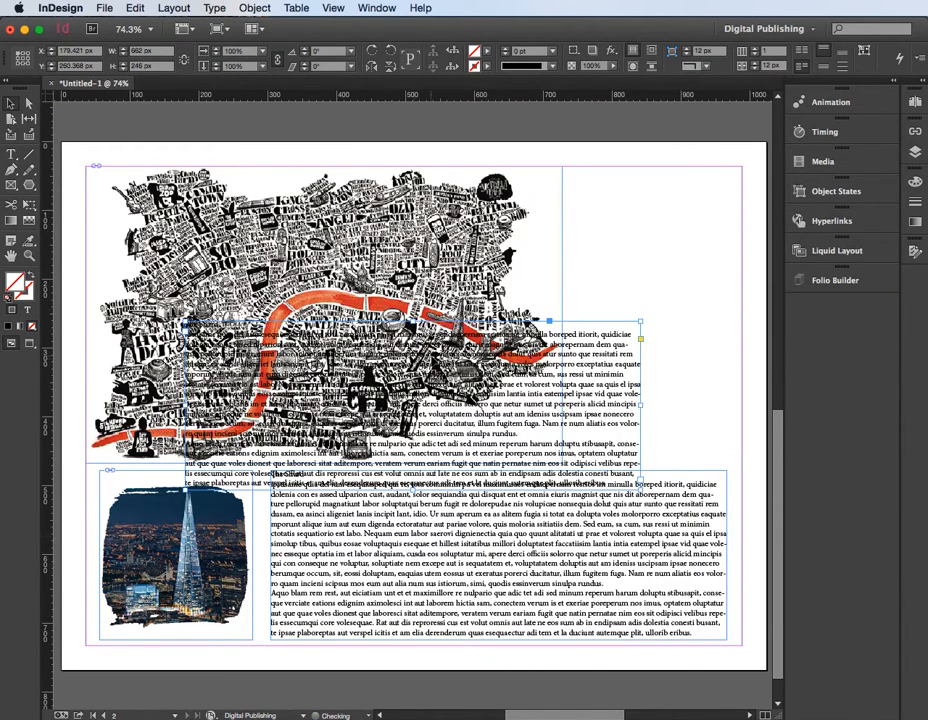
pyautogui.moveTo(600, 327); pyautogui.dragTo(652, 297)
# Fill both the original and the duplicated text frame with the [Paper] swatch
pyautogui.click(673, 528)
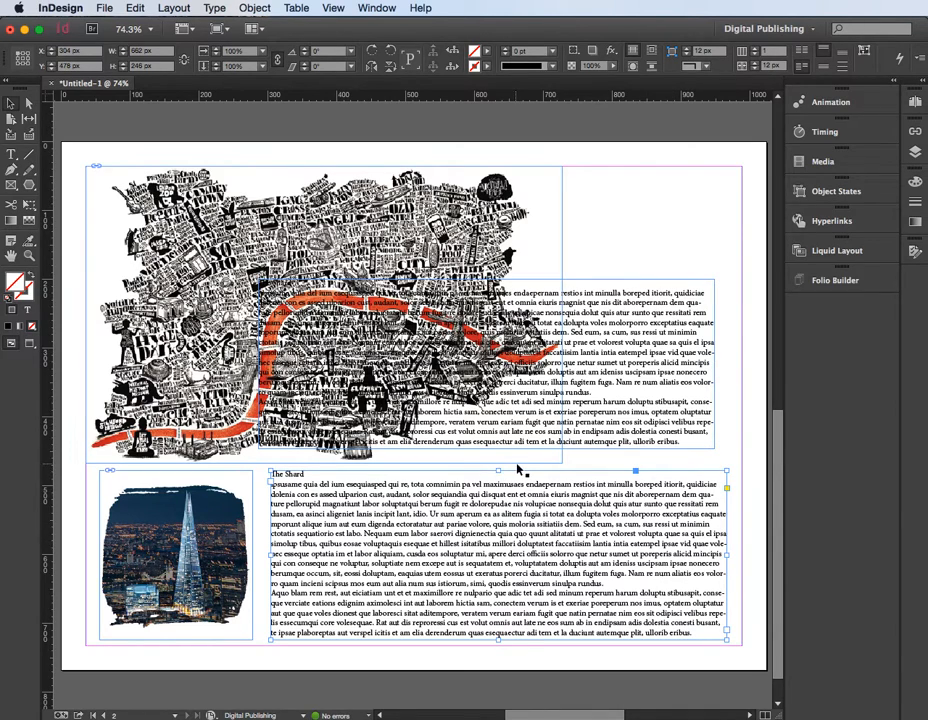
pyautogui.click(476, 48)
pyautogui.click(410, 110)
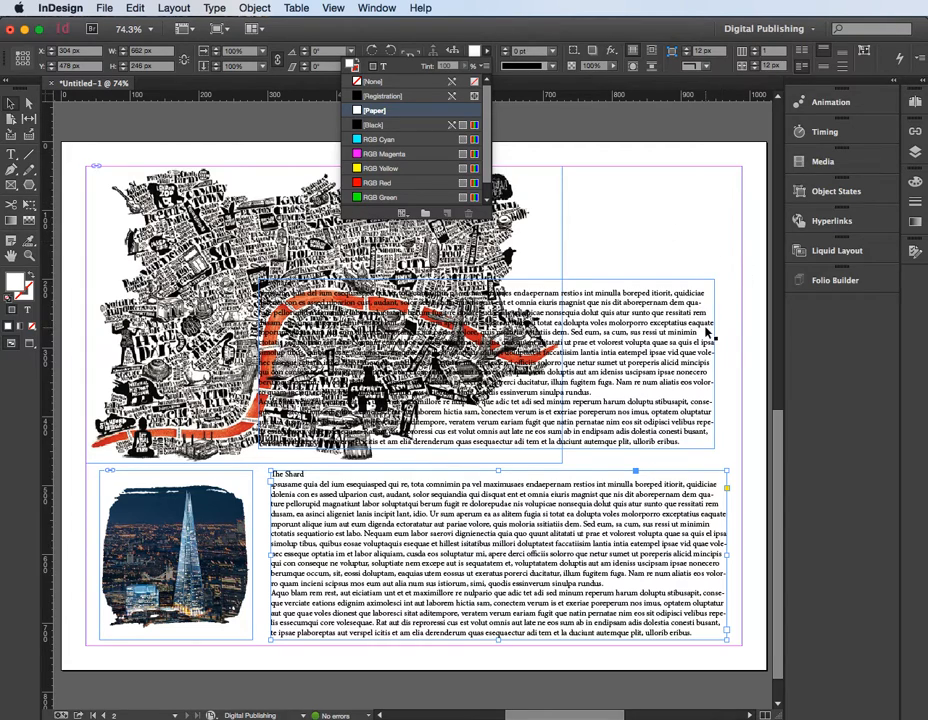
pyautogui.click(673, 385)
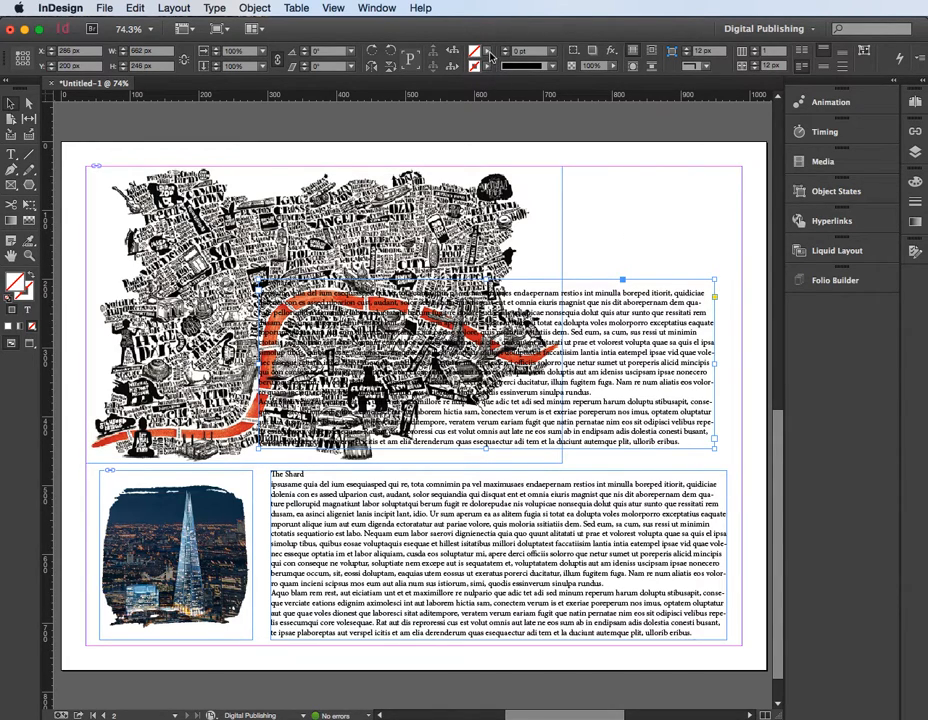
pyautogui.click(487, 52)
pyautogui.click(373, 109)
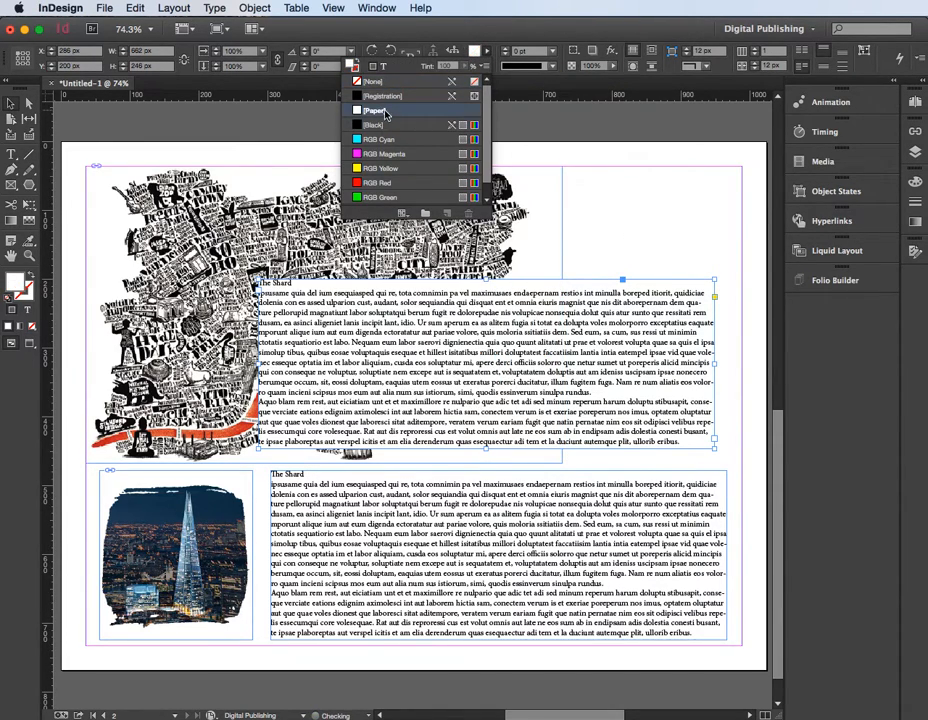
pyautogui.click(473, 324)
# Align the duplicated text frame exactly over the original and change its heading to "St Pauls"
pyautogui.moveTo(521, 283); pyautogui.dragTo(551, 483)
pyautogui.moveTo(541, 476); pyautogui.dragTo(530, 476)
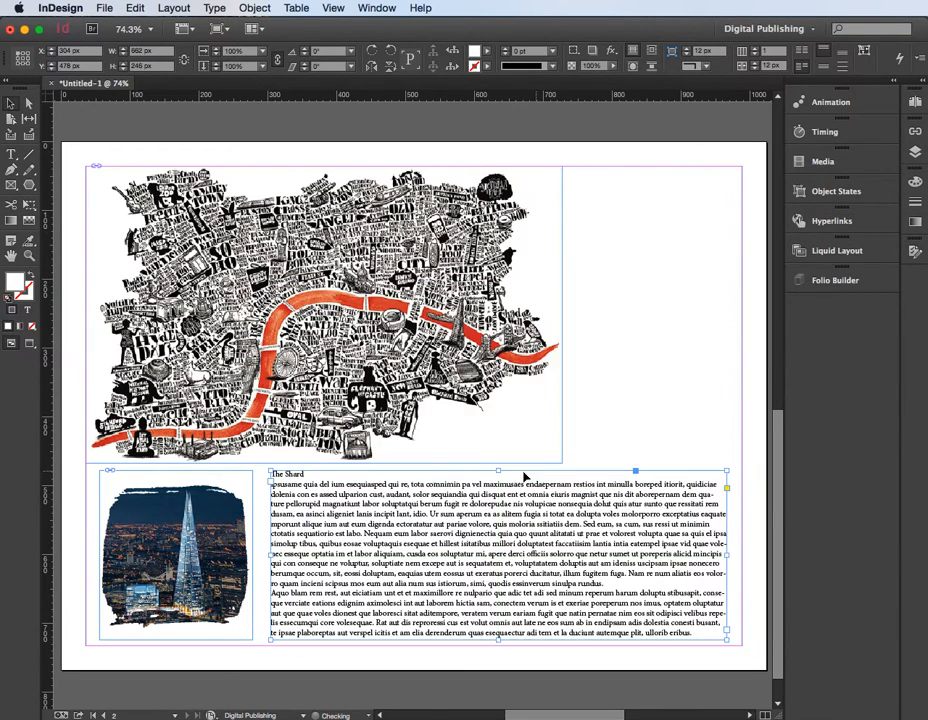
pyautogui.click(11, 154)
pyautogui.moveTo(309, 474); pyautogui.dragTo(271, 474)
pyautogui.write('T')
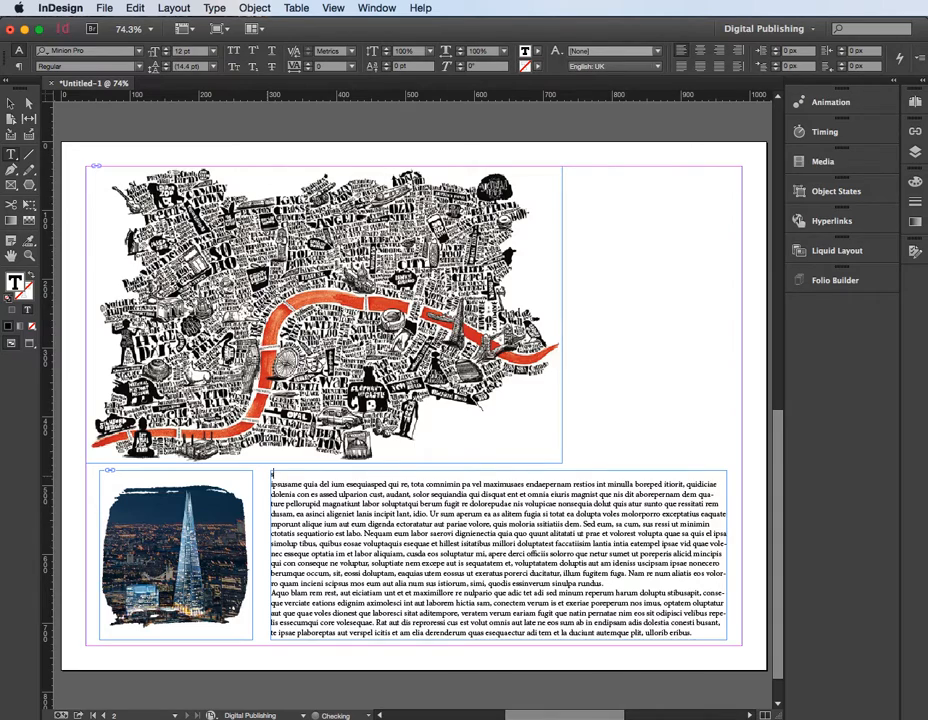
pyautogui.write('St Pauls')
# Duplicate the St Pauls text frame exactly over the original and change the top copy's heading to "London Eye"
pyautogui.click(10, 103)
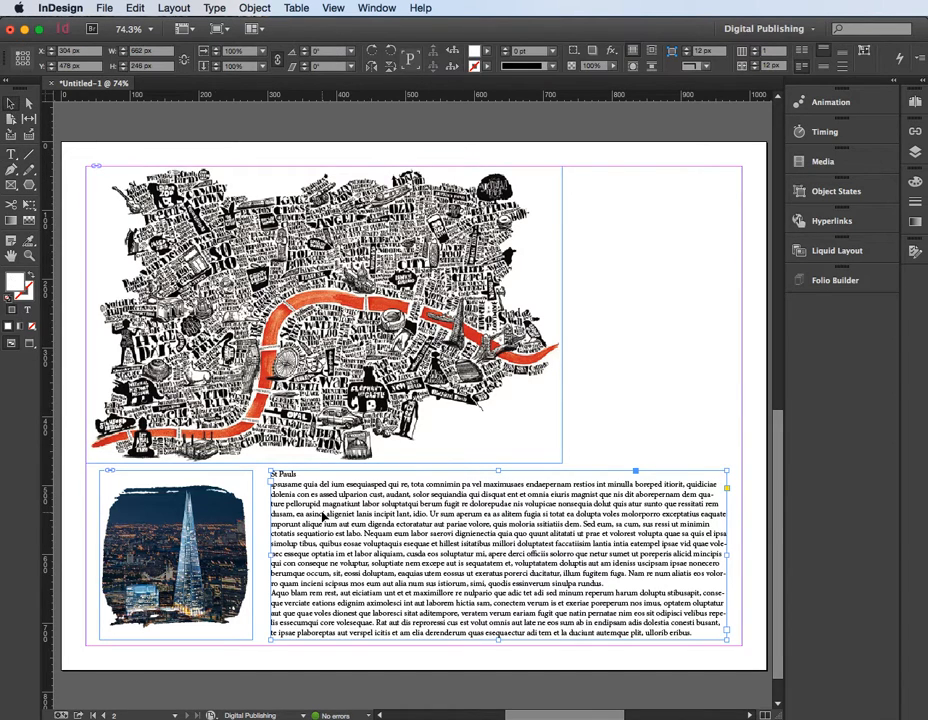
pyautogui.moveTo(322, 515); pyautogui.dragTo(237, 367)
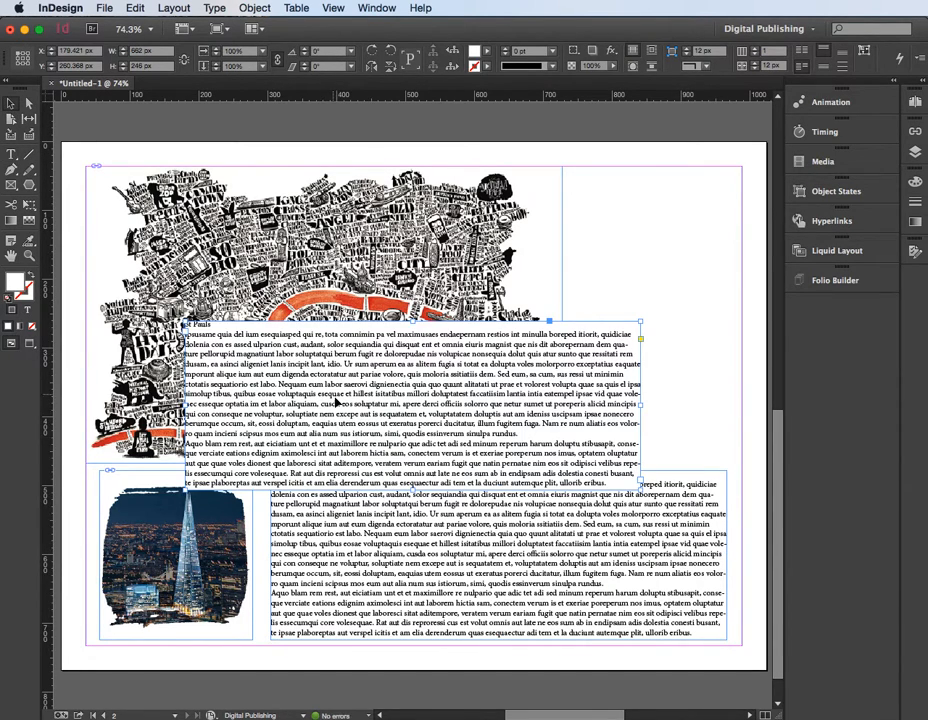
pyautogui.press('super+z')
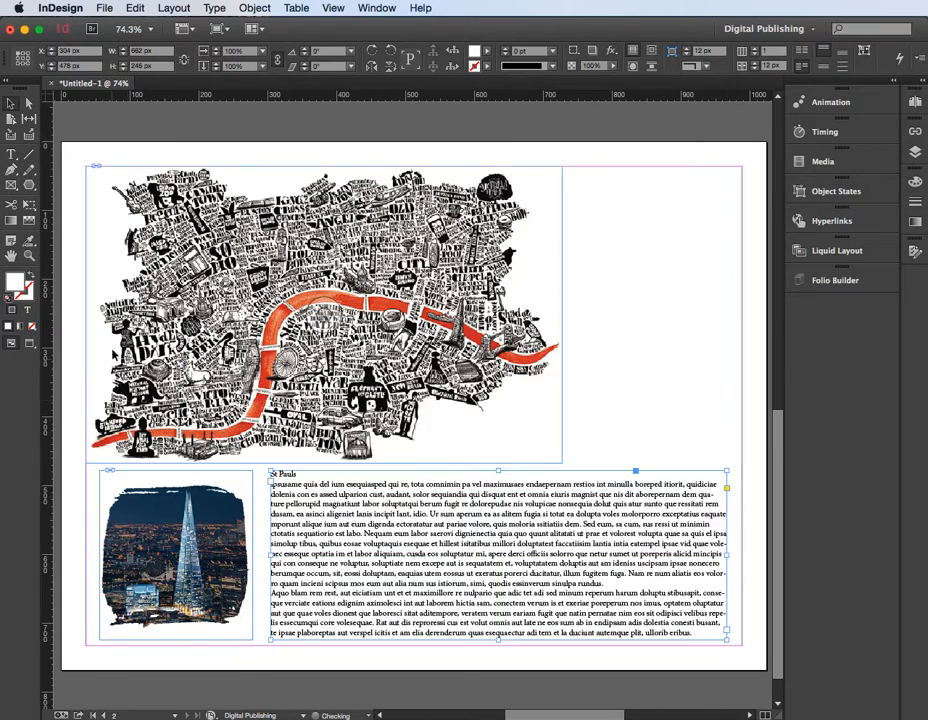
pyautogui.click(10, 154)
pyautogui.tripleClick(285, 473)
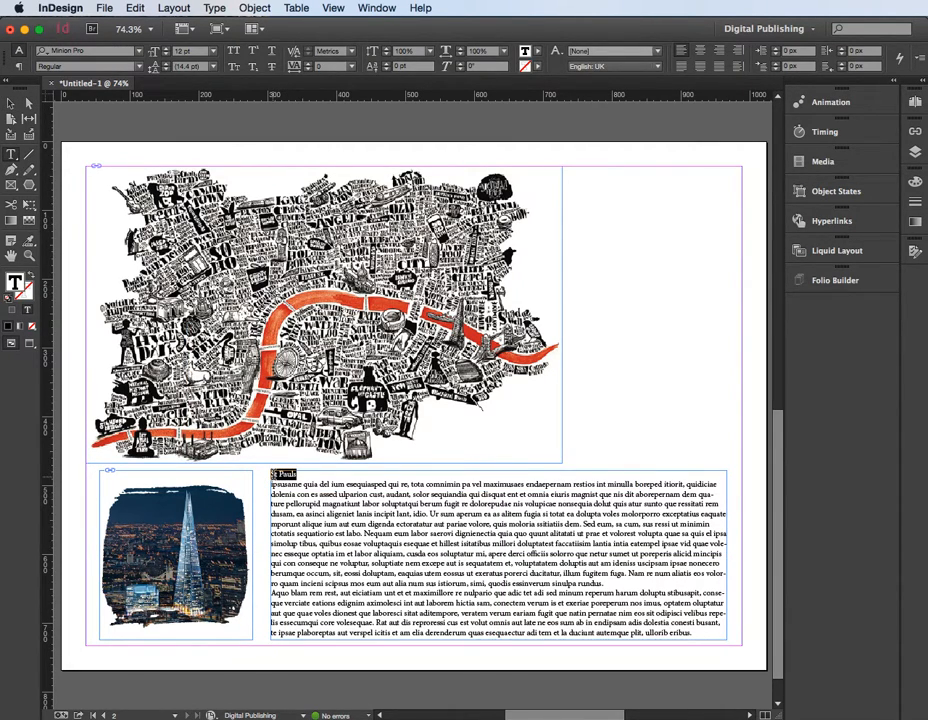
pyautogui.press('BackSpace')
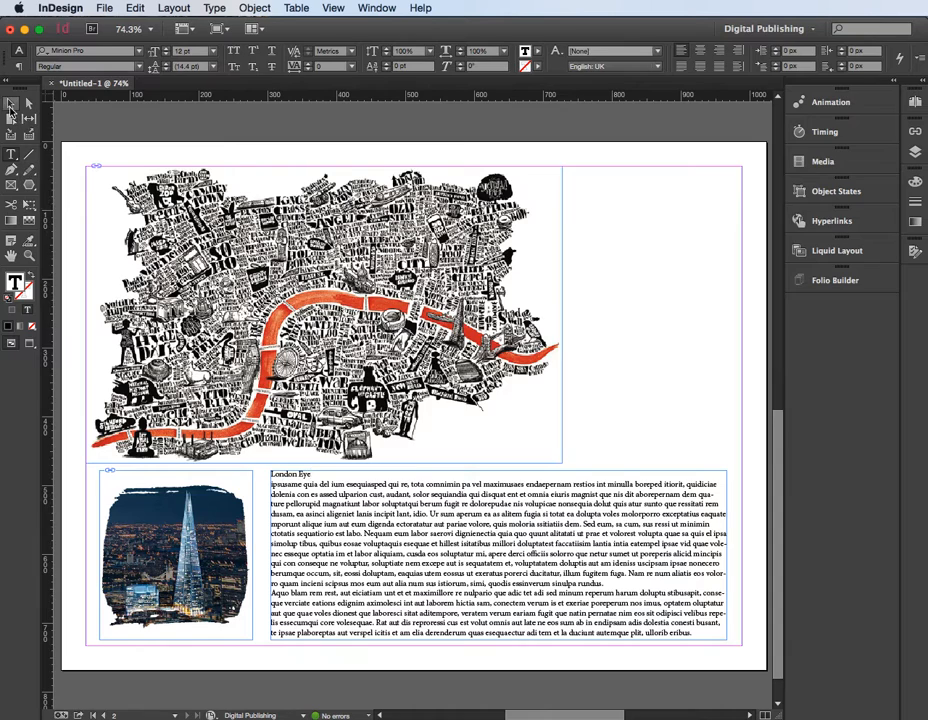
# Duplicate the London Eye text frame exactly in place and change the top copy's heading to "Royal Albert Hall"
pyautogui.click(11, 104)
pyautogui.moveTo(330, 512); pyautogui.dragTo(456, 578)
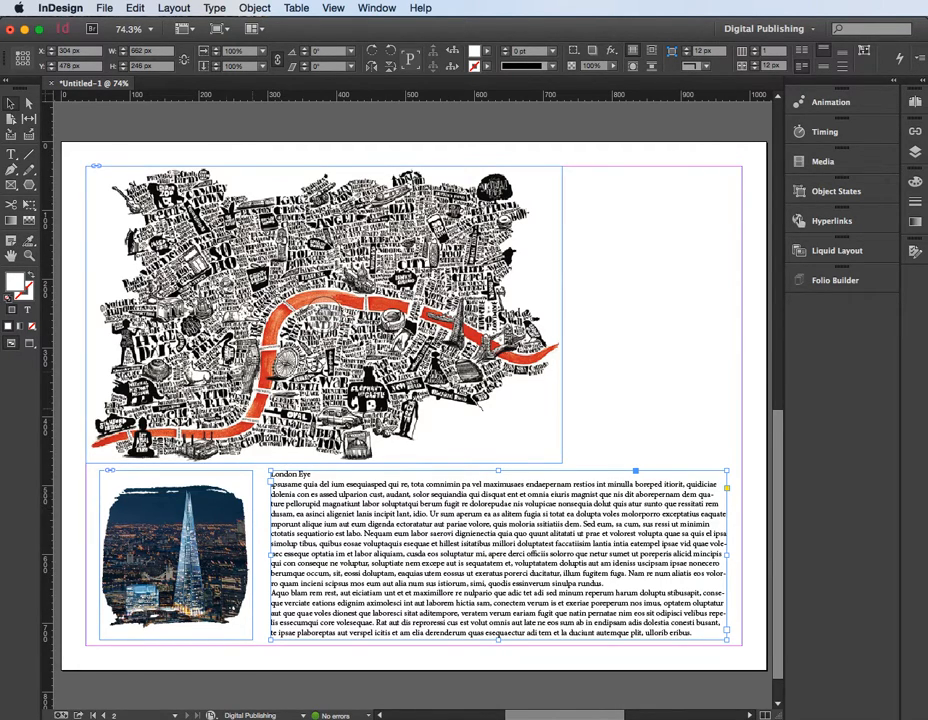
pyautogui.click(14, 157)
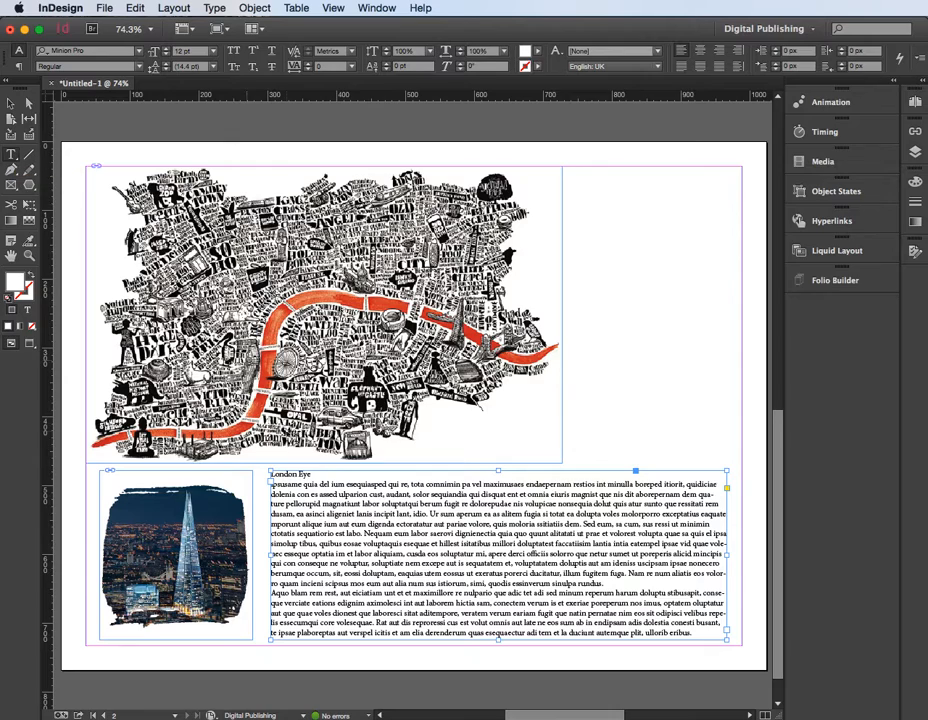
pyautogui.click(296, 474)
pyautogui.tripleClick(296, 474)
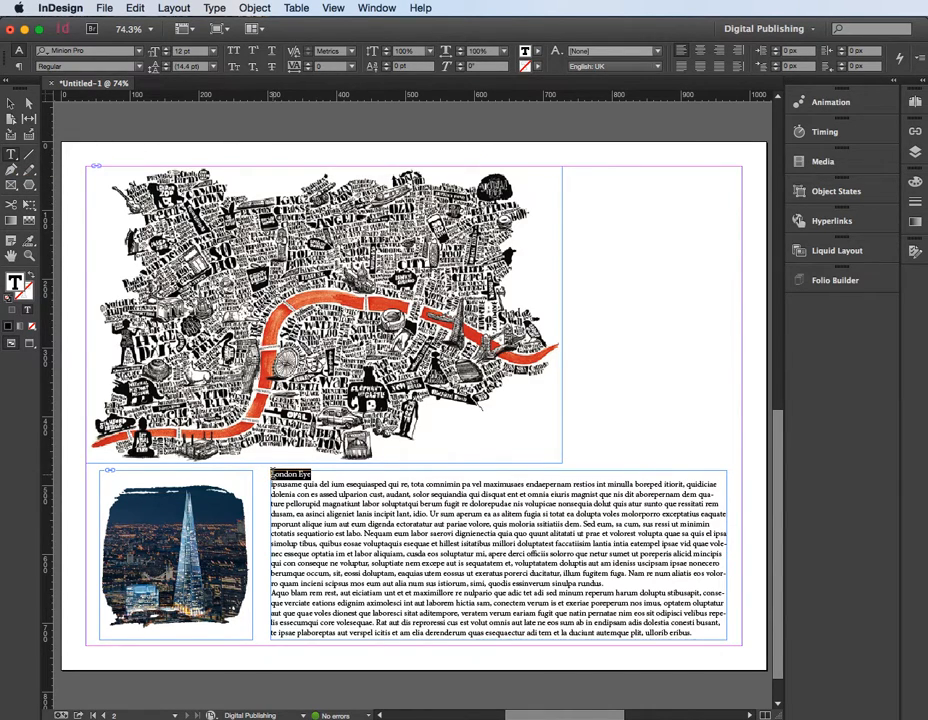
pyautogui.write('Royal Albert')
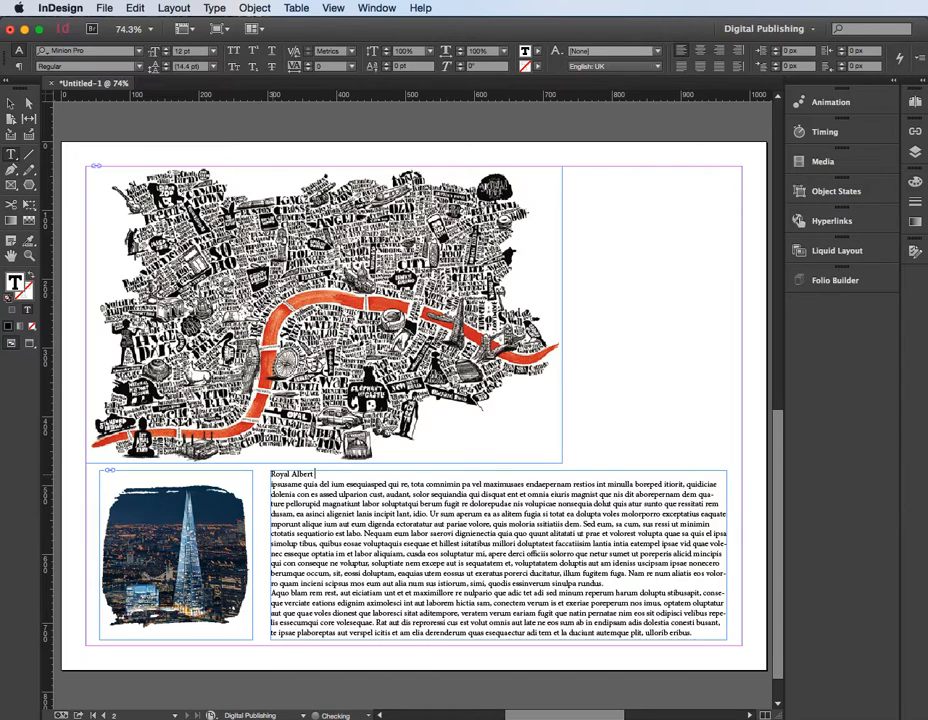
pyautogui.write(' Hall')
pyautogui.click(658, 335)
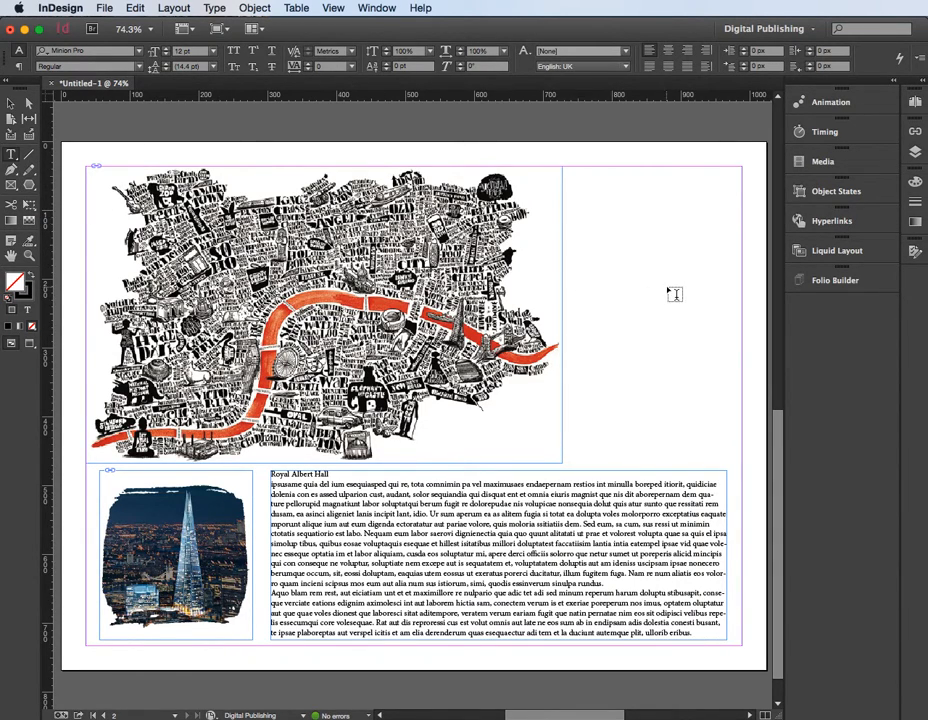
# Load royal albert hall marker.png, st pauls marker.png, the shard marker.png and london eye marker.png from the multistate map folder for placing
pyautogui.click(10, 103)
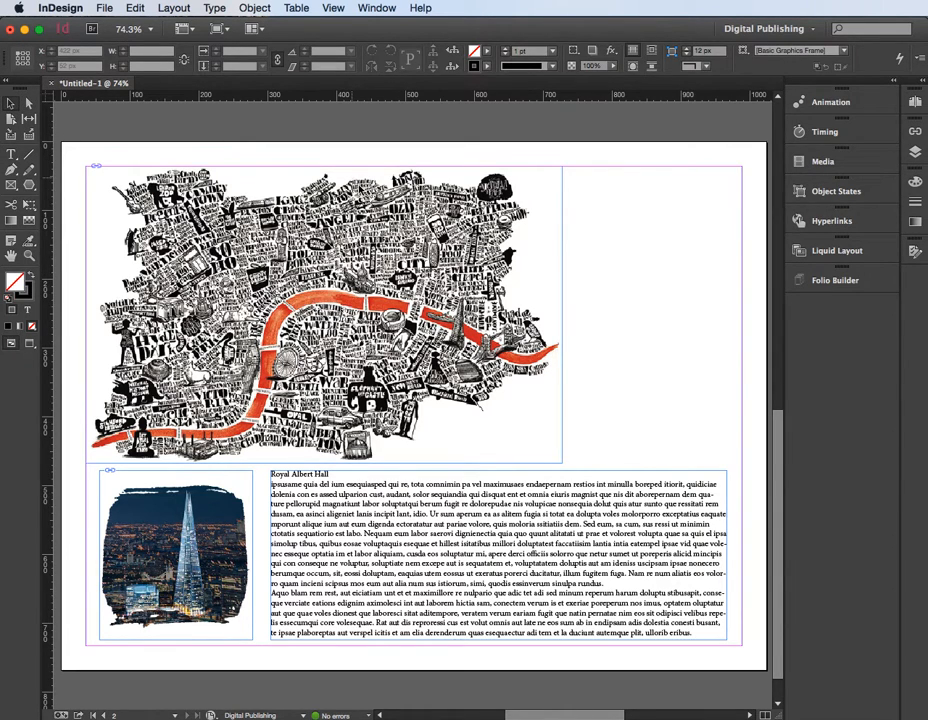
pyautogui.press('super+d')
pyautogui.moveTo(699, 62); pyautogui.dragTo(377, 39)
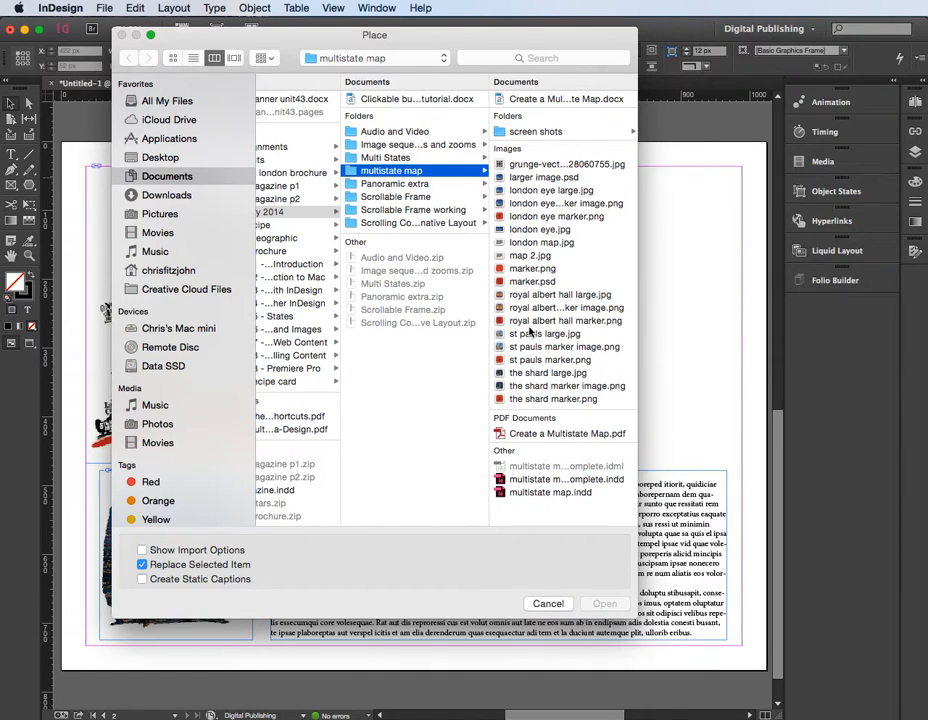
pyautogui.click(533, 321)
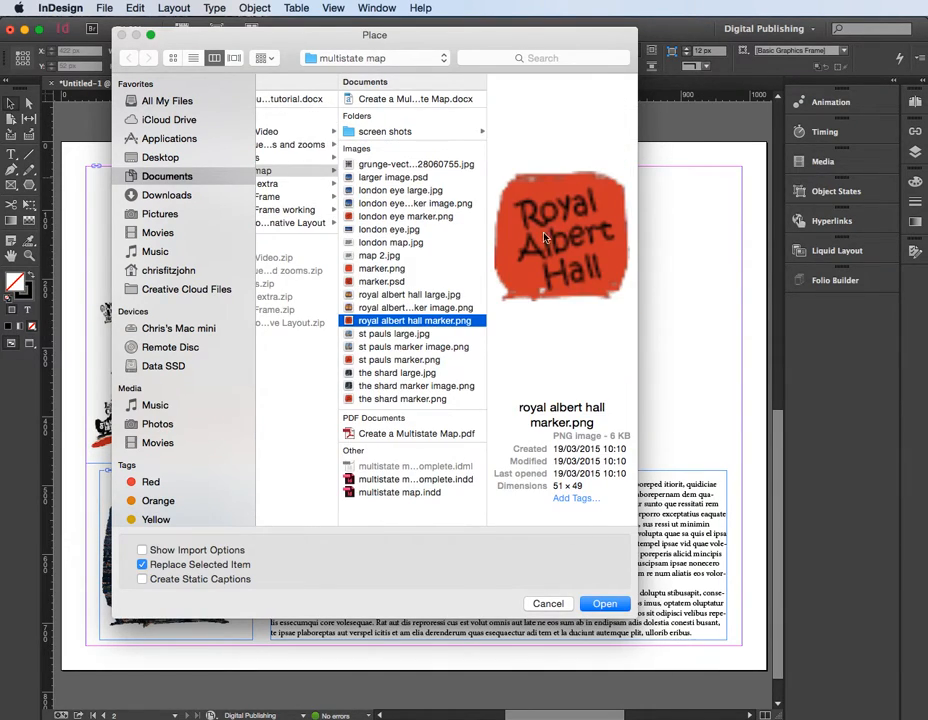
pyautogui.keyDown('super'); pyautogui.click(431, 360); pyautogui.keyUp('super')
pyautogui.keyDown('super'); pyautogui.click(414, 399); pyautogui.keyUp('super')
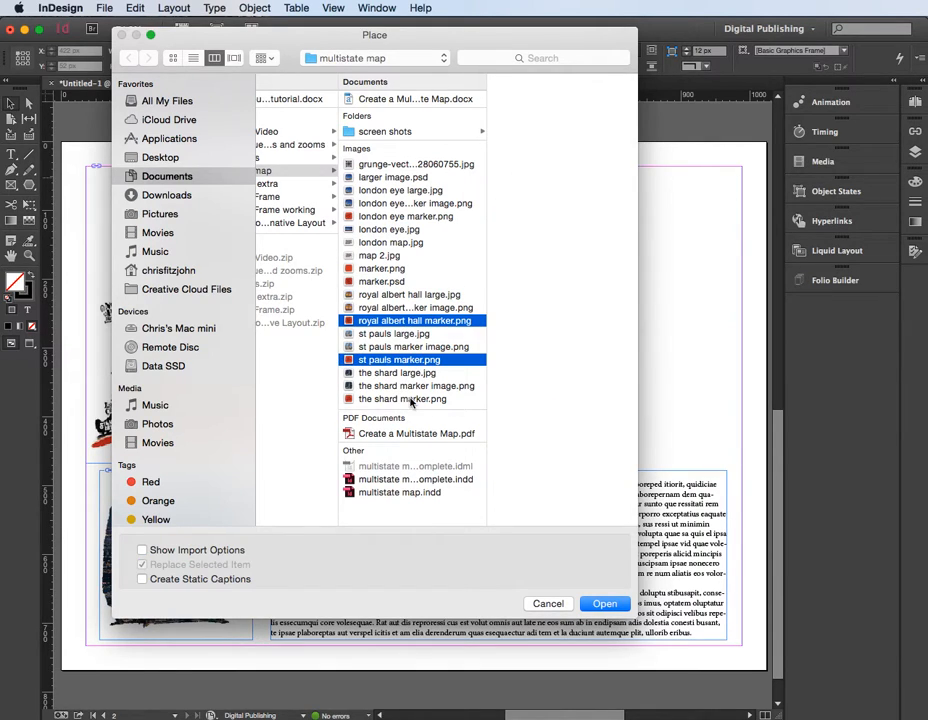
pyautogui.keyDown('super'); pyautogui.click(423, 217); pyautogui.keyUp('super')
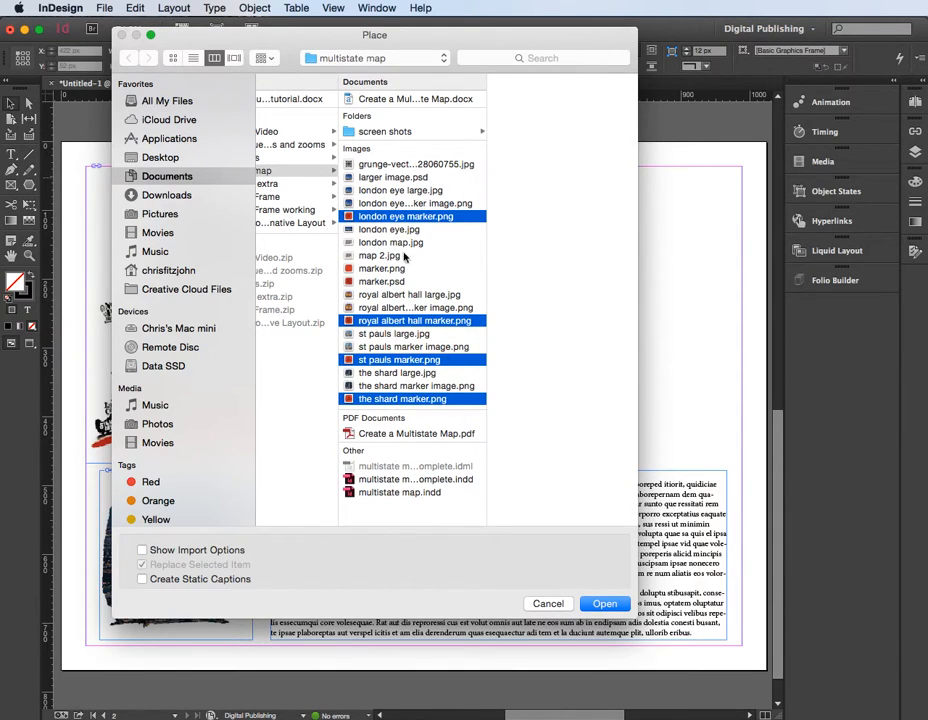
pyautogui.click(606, 604)
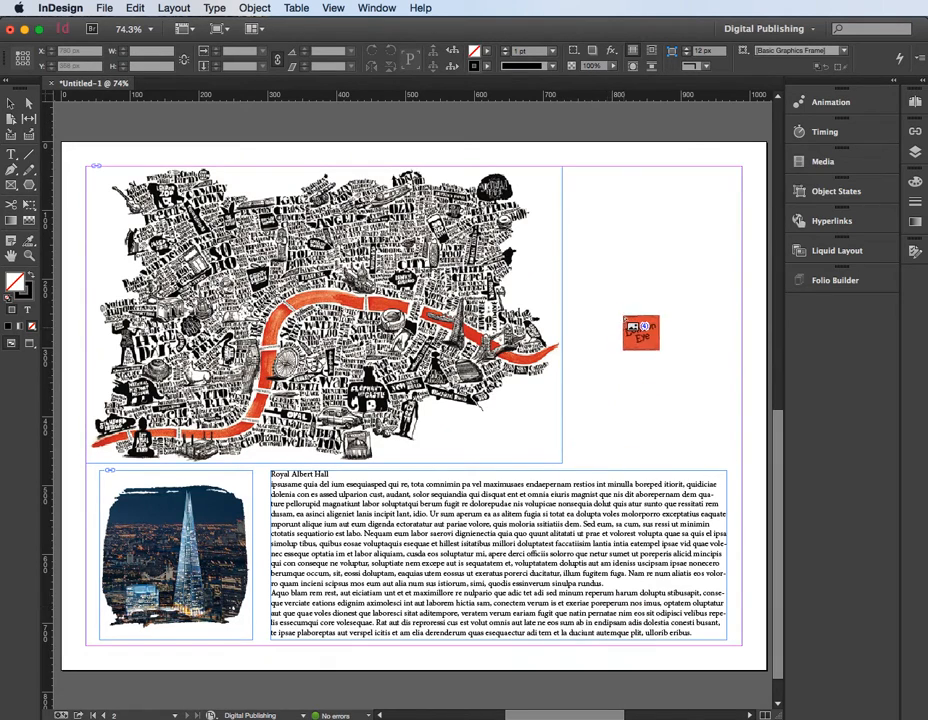
# Place the four loaded marker images as a single row of four frames in the blank area beside the map
pyautogui.moveTo(569, 222); pyautogui.dragTo(728, 281)
pyautogui.press('Right')
pyautogui.press('Right')
pyautogui.press('Right')
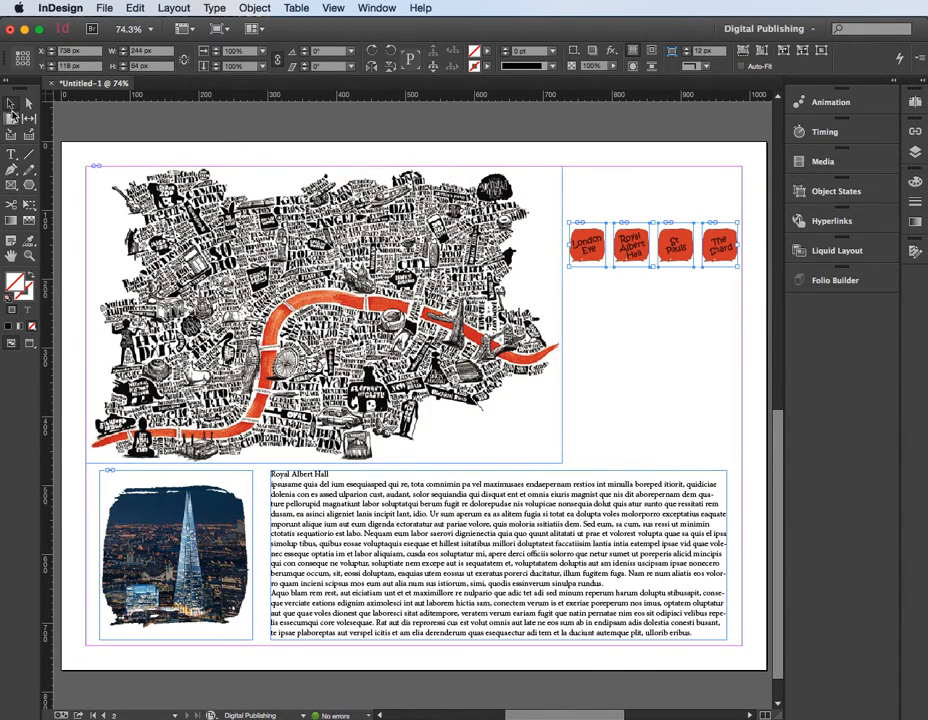
pyautogui.click(612, 400)
# Move the London Eye, Royal Albert Hall, St Pauls and The Shard markers onto their matching landmarks on the map
pyautogui.moveTo(594, 250); pyautogui.dragTo(289, 366)
pyautogui.moveTo(627, 250); pyautogui.dragTo(155, 372)
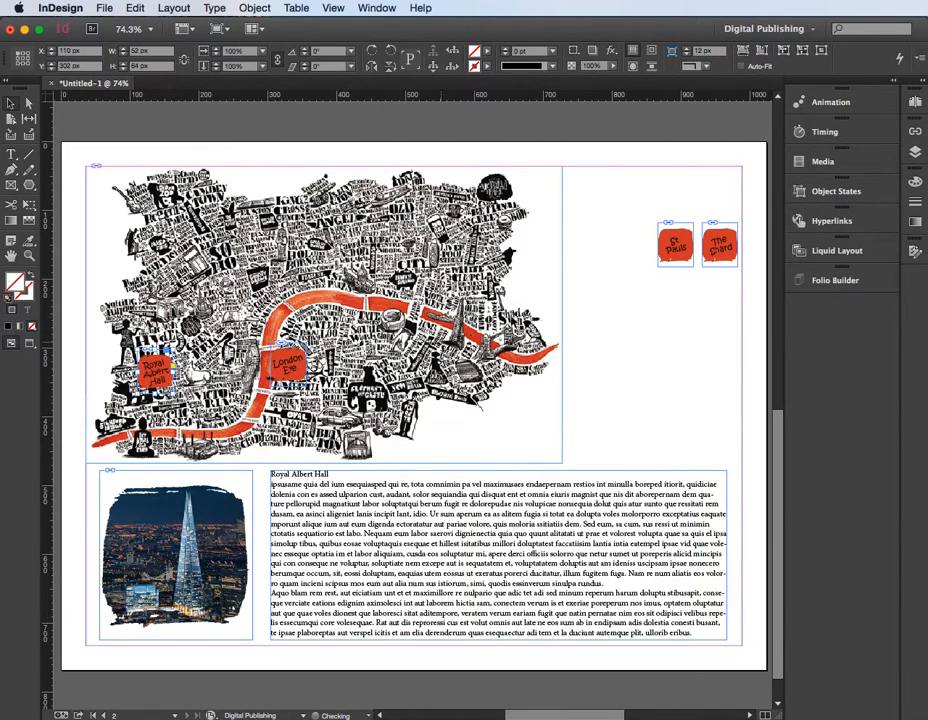
pyautogui.moveTo(675, 247); pyautogui.dragTo(357, 285)
pyautogui.moveTo(727, 243); pyautogui.dragTo(455, 338)
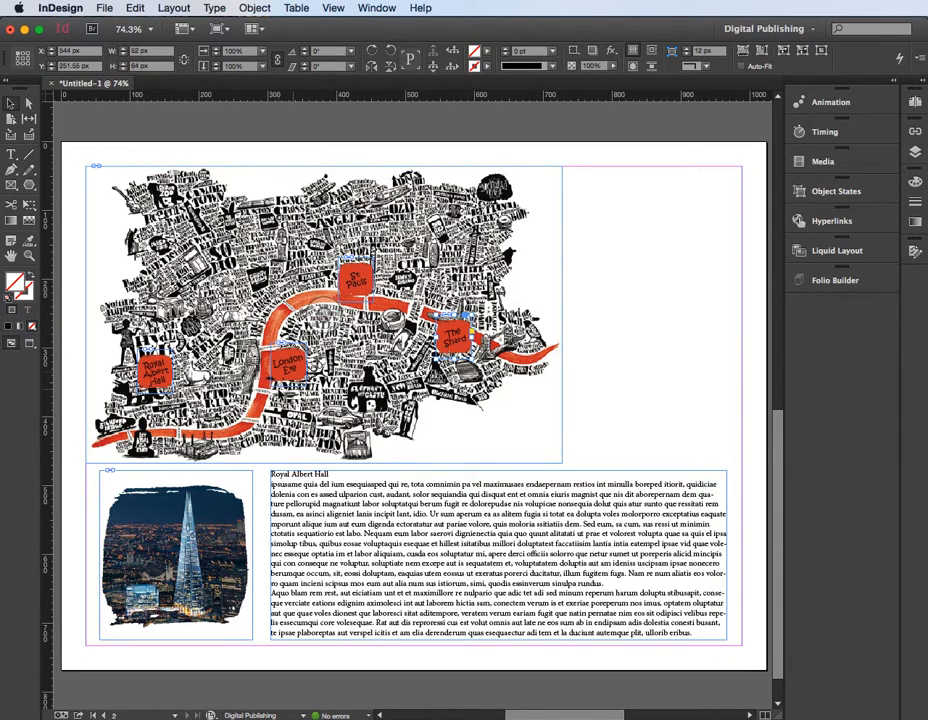
pyautogui.click(630, 370)
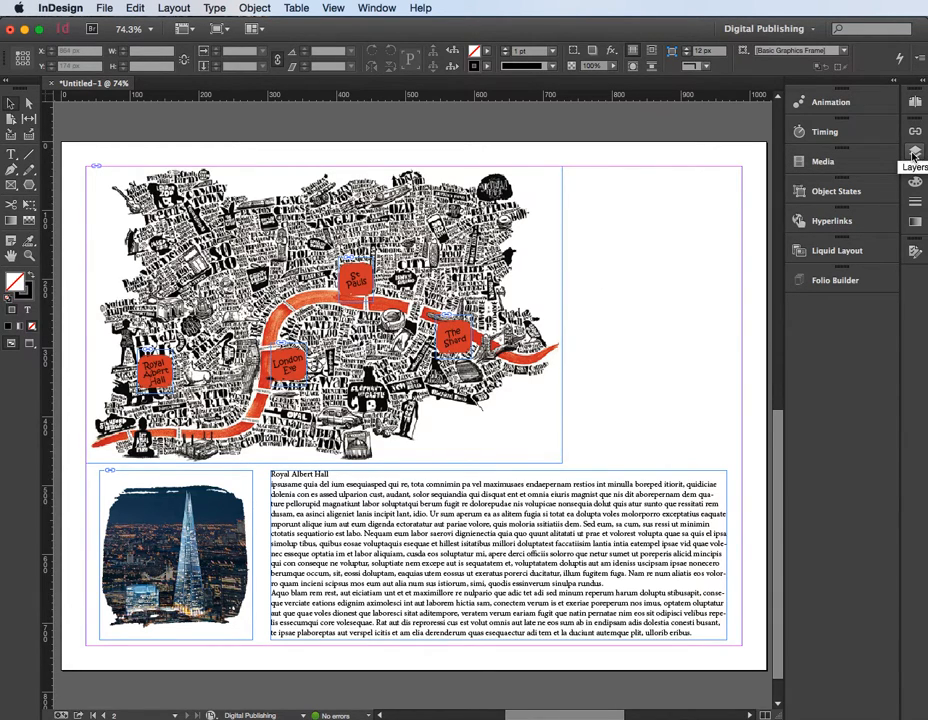
# Show the objects of Layer 1 and move st pauls large.jpg directly beneath the St Pauls text frame in the stacking order
pyautogui.click(385, 9)
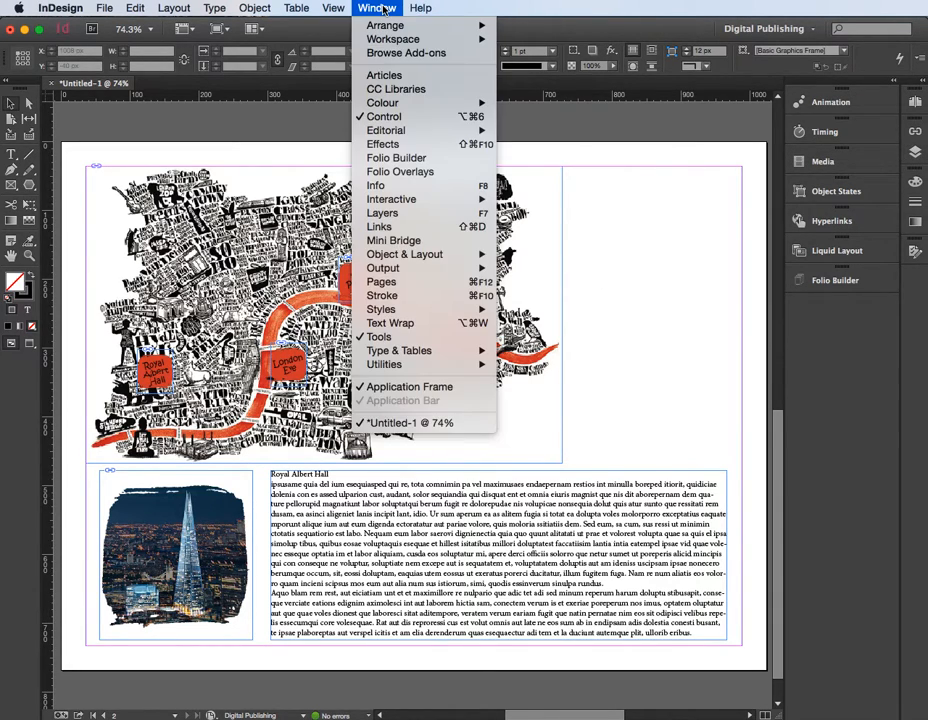
pyautogui.click(418, 212)
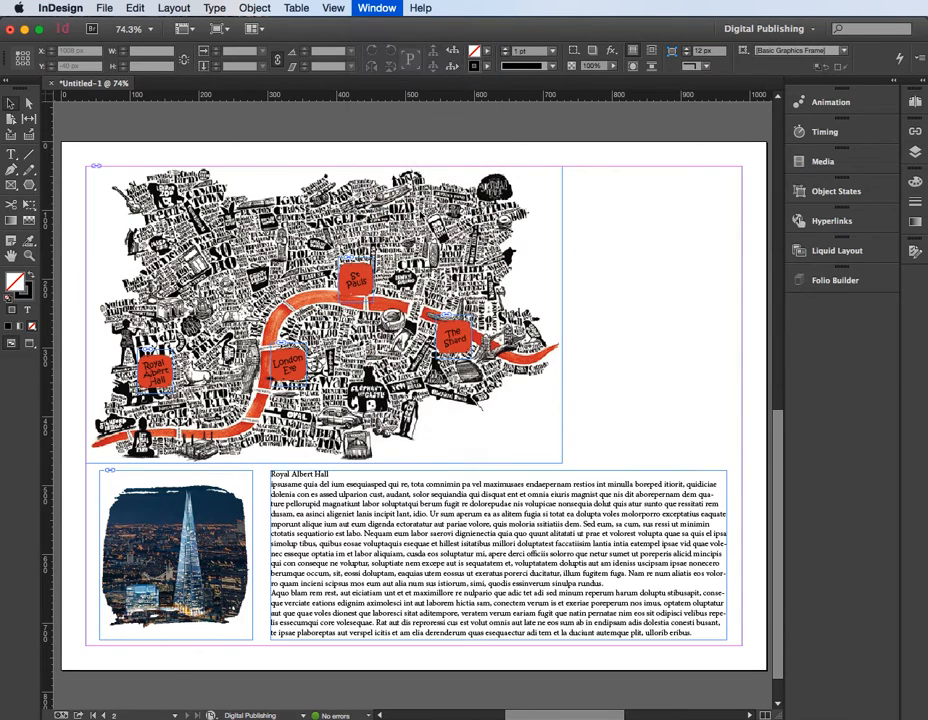
pyautogui.moveTo(829, 376)
pyautogui.mouseDown()
pyautogui.moveTo(822, 200)
pyautogui.moveTo(826, 400)
pyautogui.mouseUp()
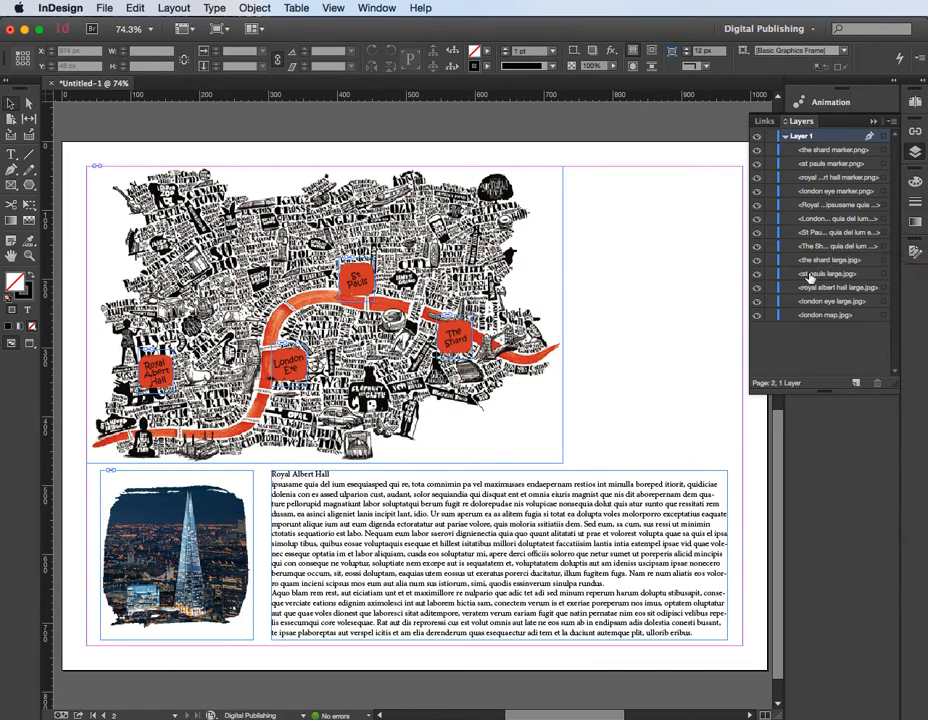
pyautogui.moveTo(818, 274); pyautogui.dragTo(820, 247)
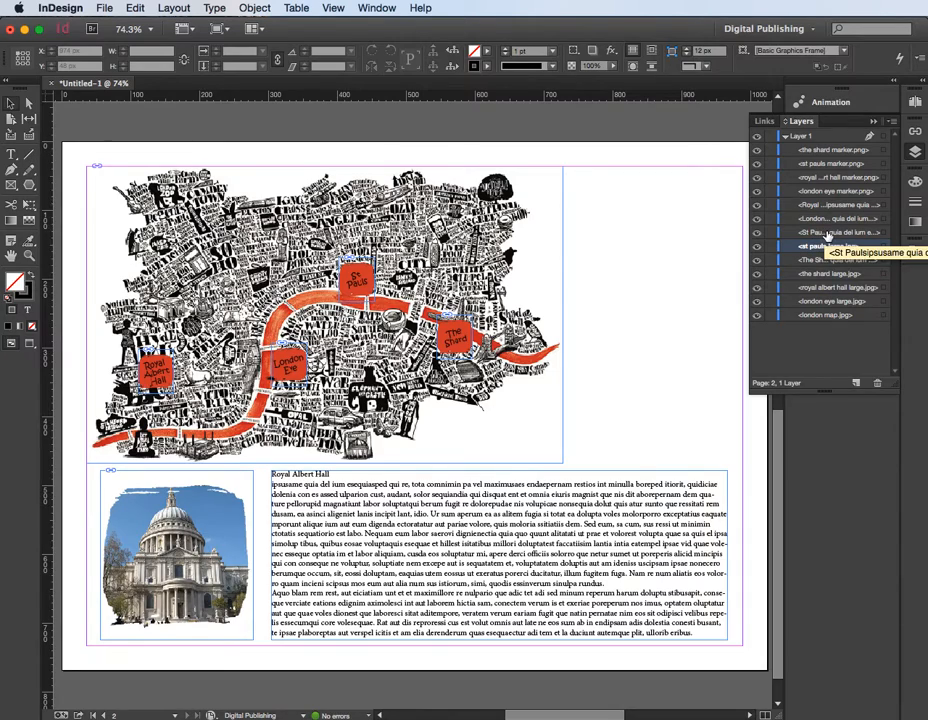
pyautogui.click(826, 233)
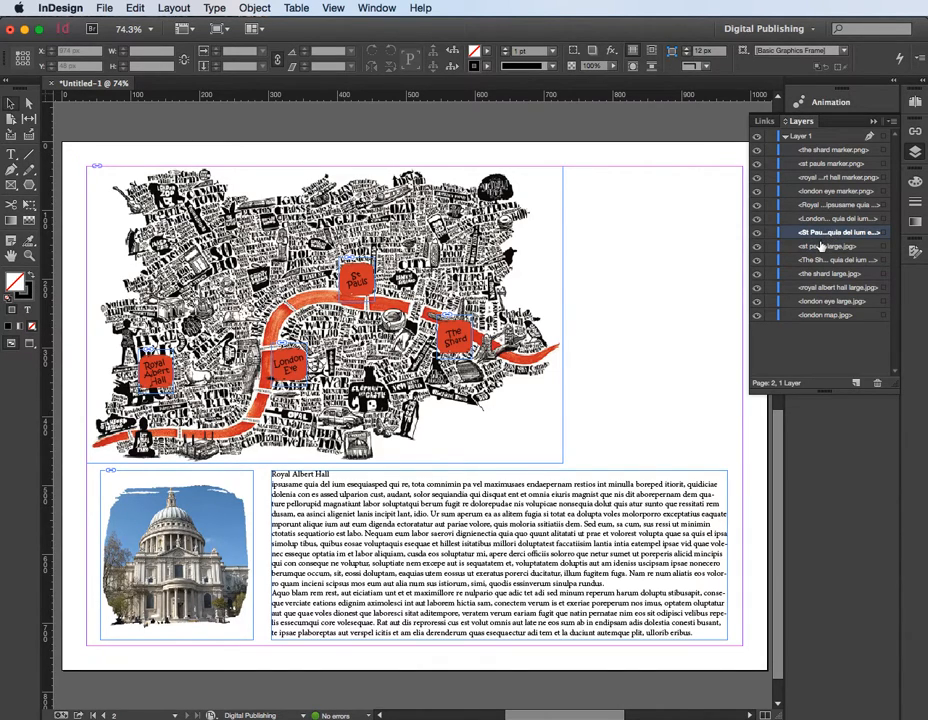
pyautogui.click(821, 248)
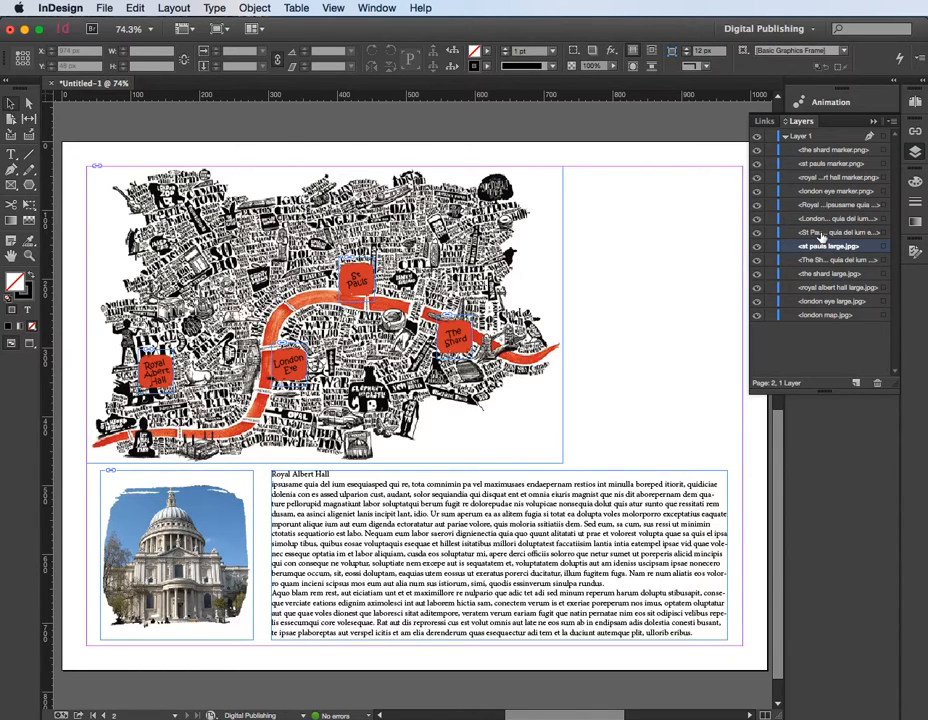
# Group the St Pauls text frame with st pauls large.jpg and name the group "st pauls"
pyautogui.click(883, 233)
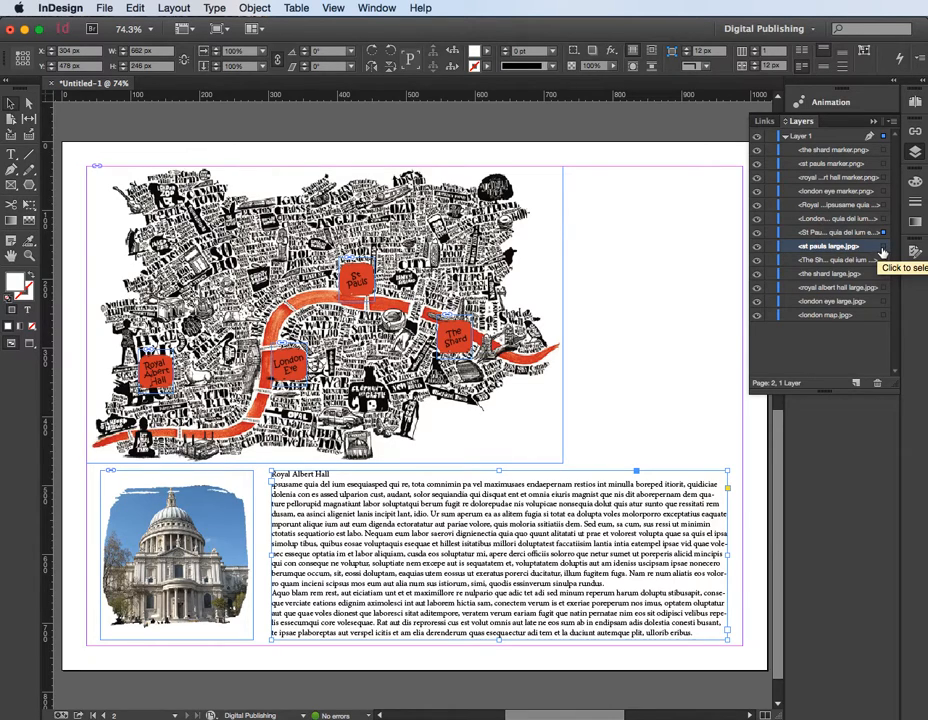
pyautogui.keyDown('shift'); pyautogui.click(883, 246); pyautogui.keyUp('shift')
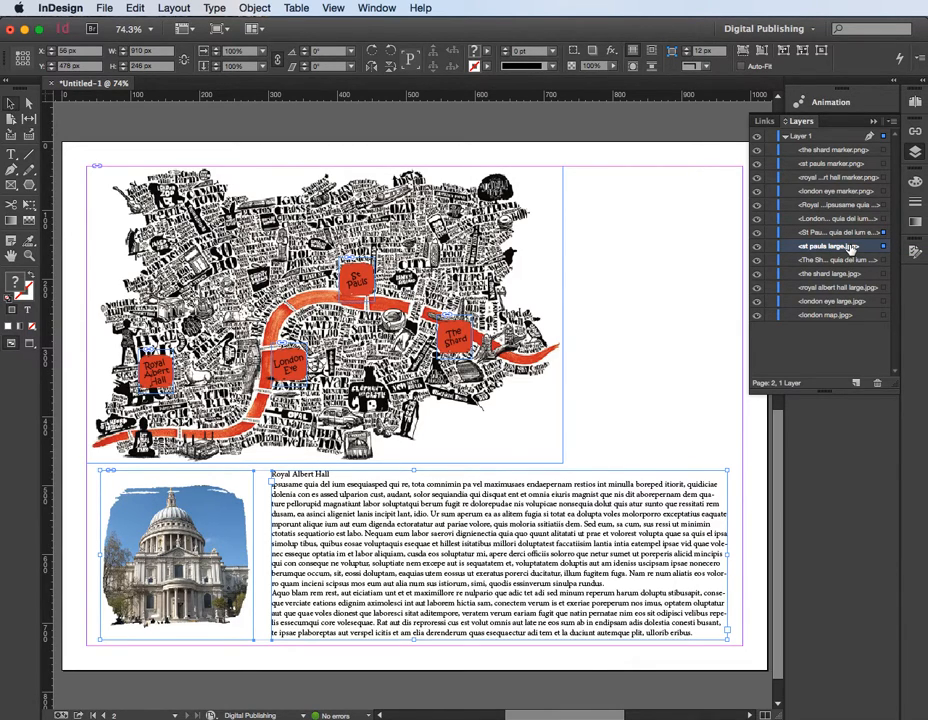
pyautogui.press('super+g')
pyautogui.doubleClick(811, 234)
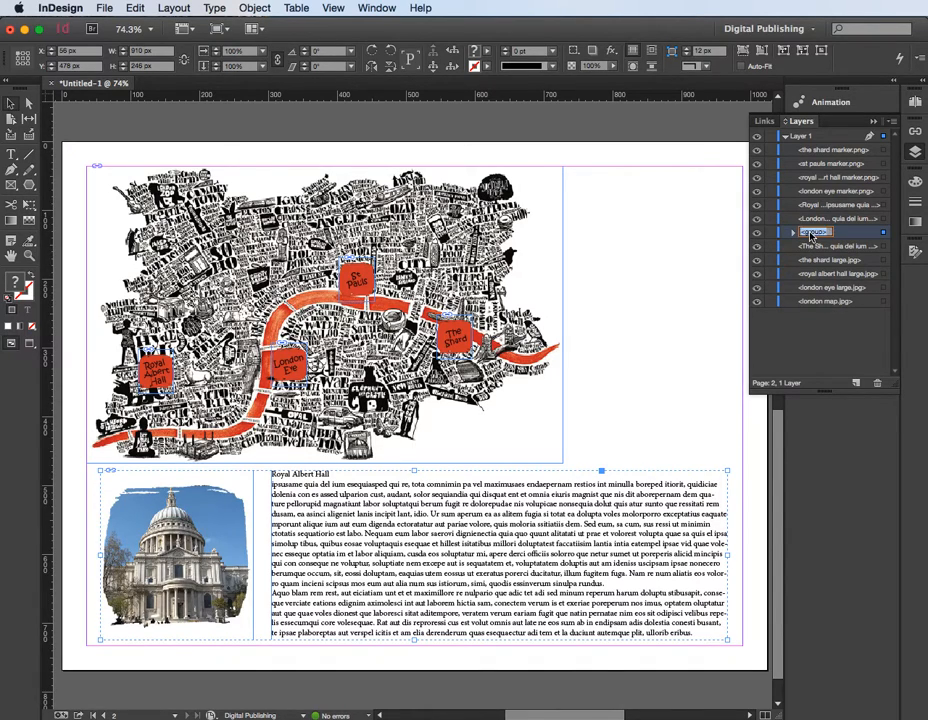
pyautogui.write('st pauls')
pyautogui.press('Return')
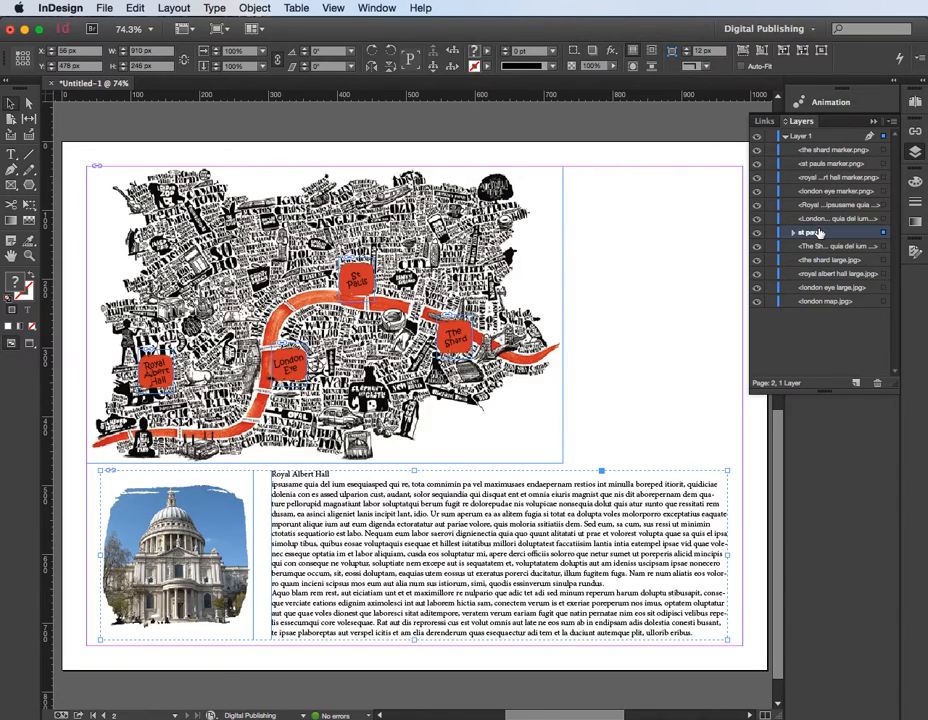
# Group The Shard text frame with the shard large.jpg and name the group "the shard"
pyautogui.click(881, 246)
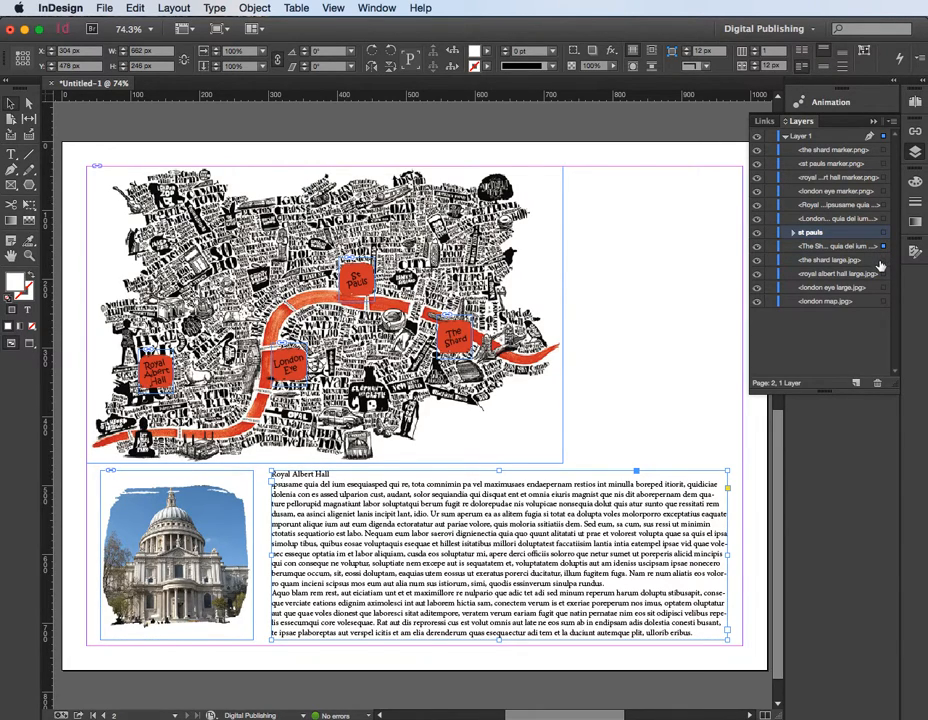
pyautogui.keyDown('shift'); pyautogui.click(884, 259); pyautogui.keyUp('shift')
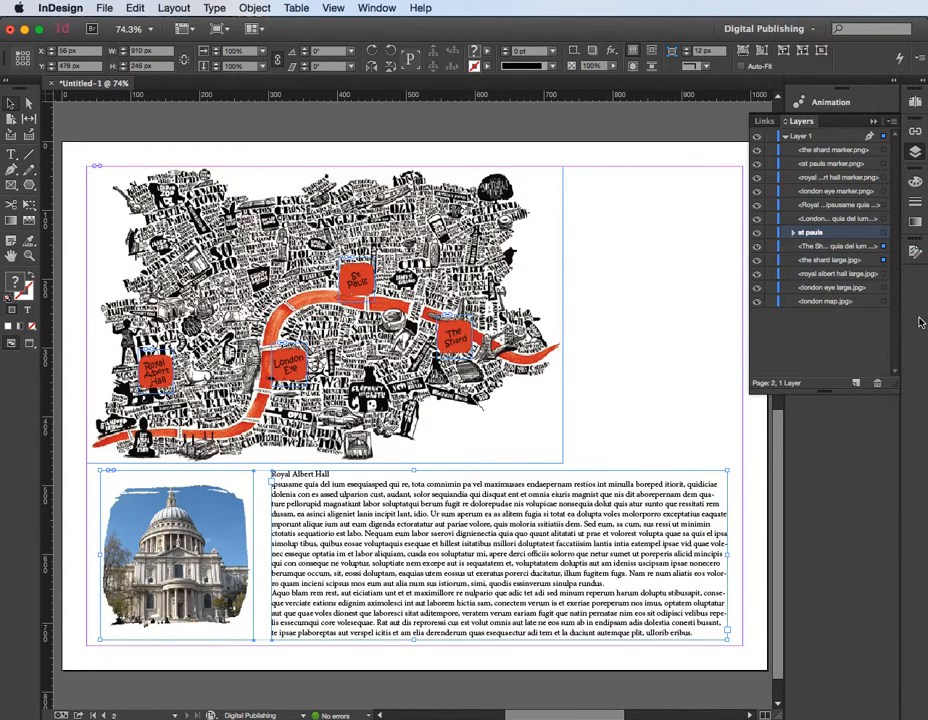
pyautogui.press('super+g')
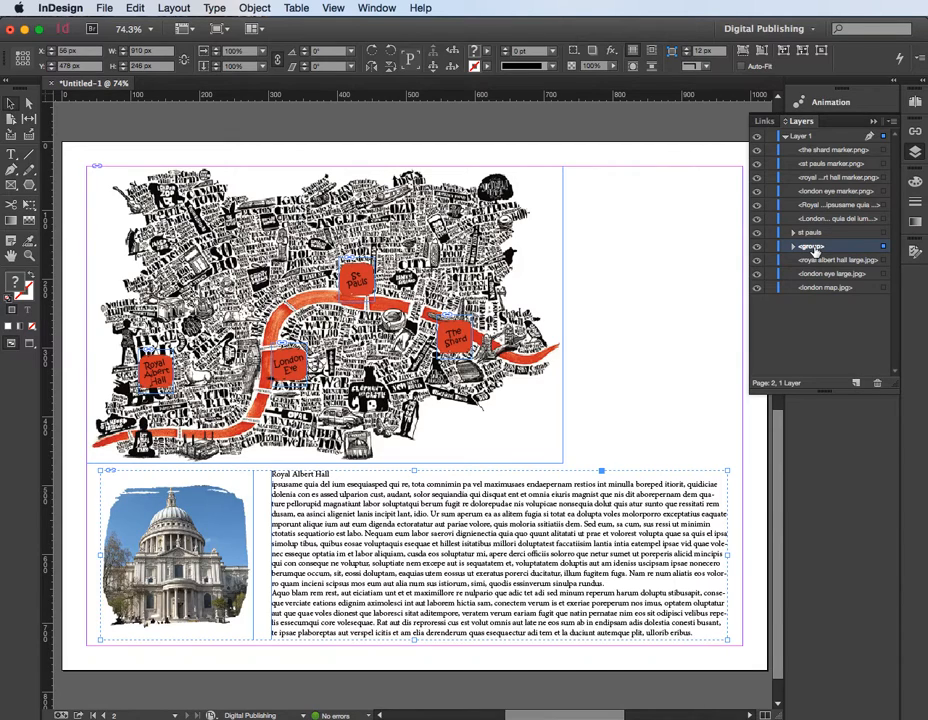
pyautogui.click(810, 247)
pyautogui.write('the shard')
pyautogui.press('Return')
# Move royal albert hall large.jpg directly beneath the Royal Albert Hall text frame, group the two, and name the group "royal albert"
pyautogui.moveTo(840, 263); pyautogui.dragTo(836, 208)
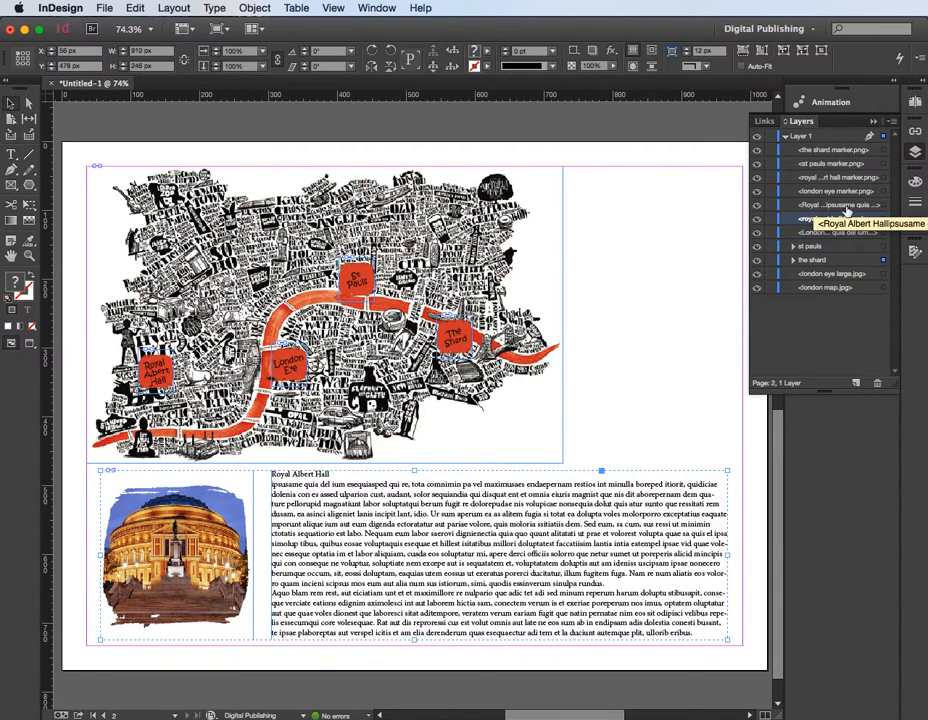
pyautogui.click(883, 205)
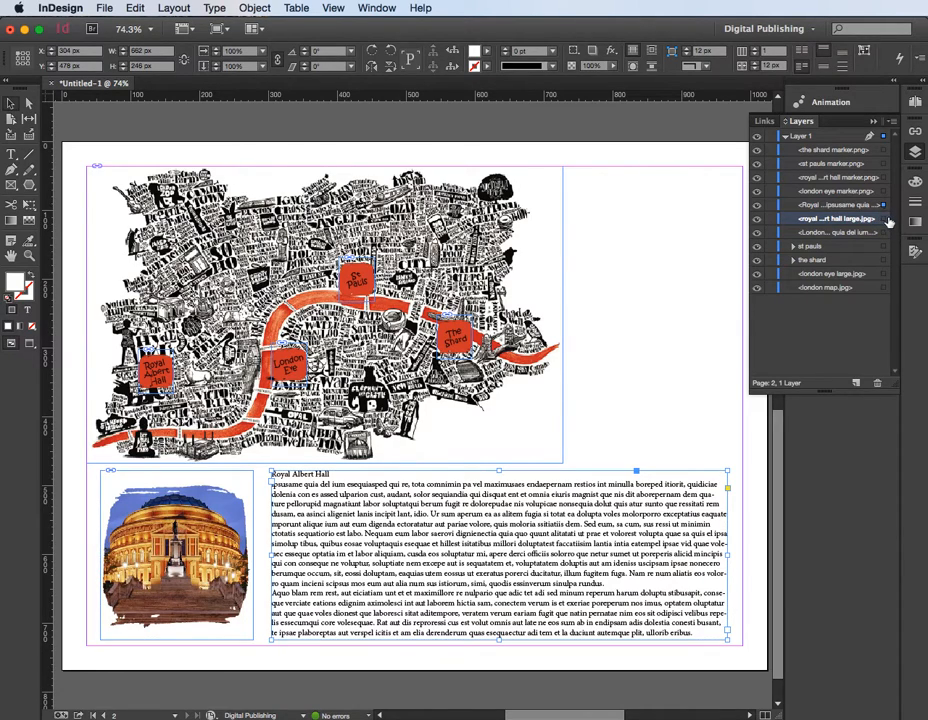
pyautogui.keyDown('shift'); pyautogui.click(885, 219); pyautogui.keyUp('shift')
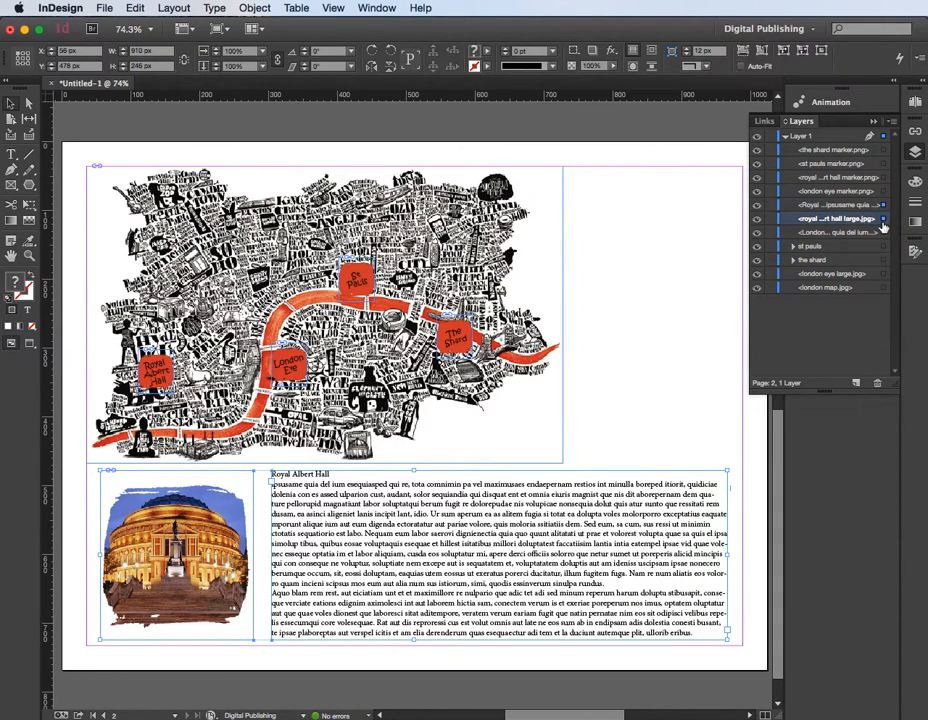
pyautogui.press('super+g')
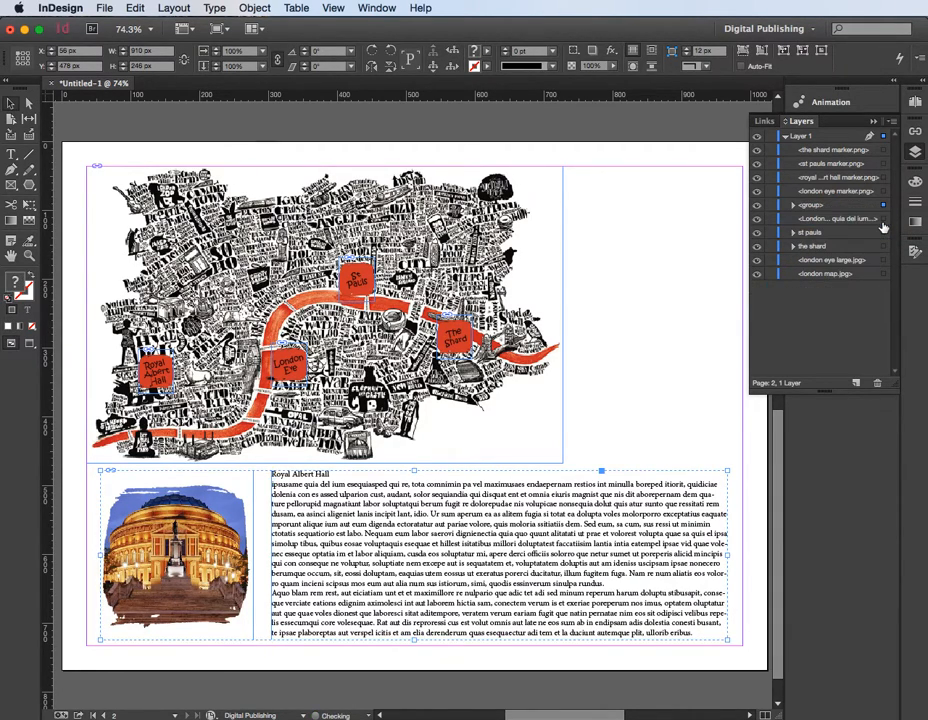
pyautogui.doubleClick(813, 205)
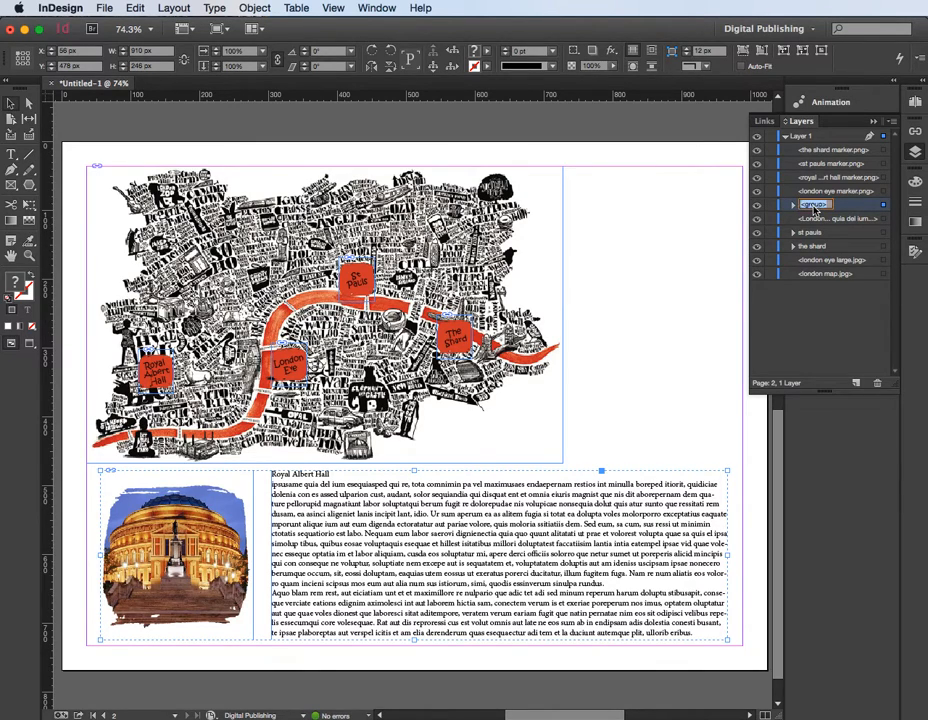
pyautogui.write('royal albert')
pyautogui.click(724, 234)
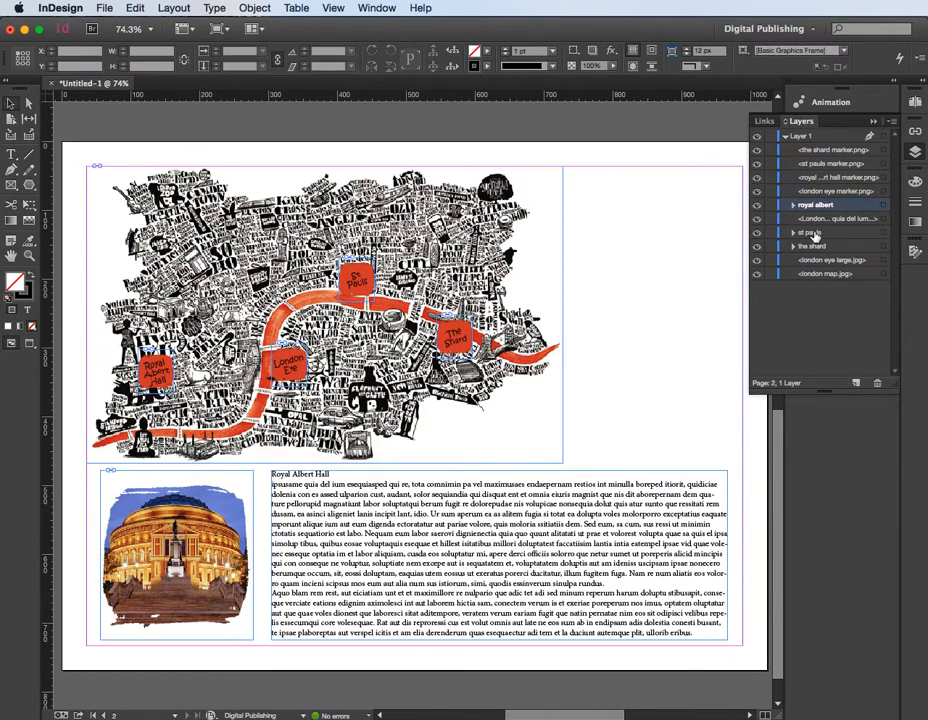
# Place london eye large.jpg directly beneath the London Eye text frame, group the two, and name the group "london eye"
pyautogui.moveTo(826, 263); pyautogui.dragTo(858, 229)
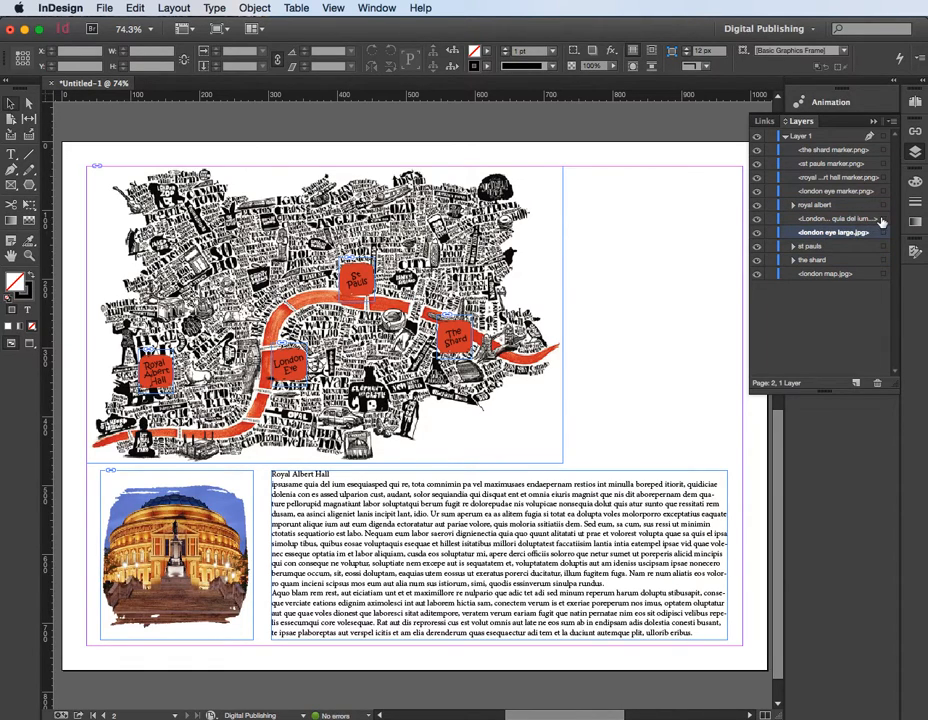
pyautogui.click(884, 219)
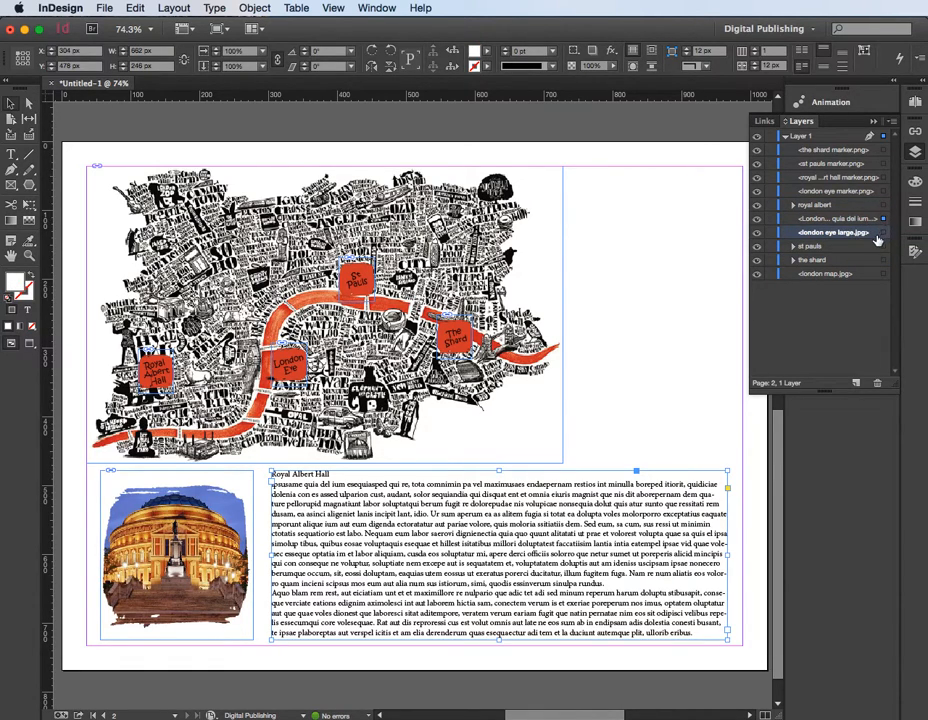
pyautogui.keyDown('shift'); pyautogui.click(883, 232); pyautogui.keyUp('shift')
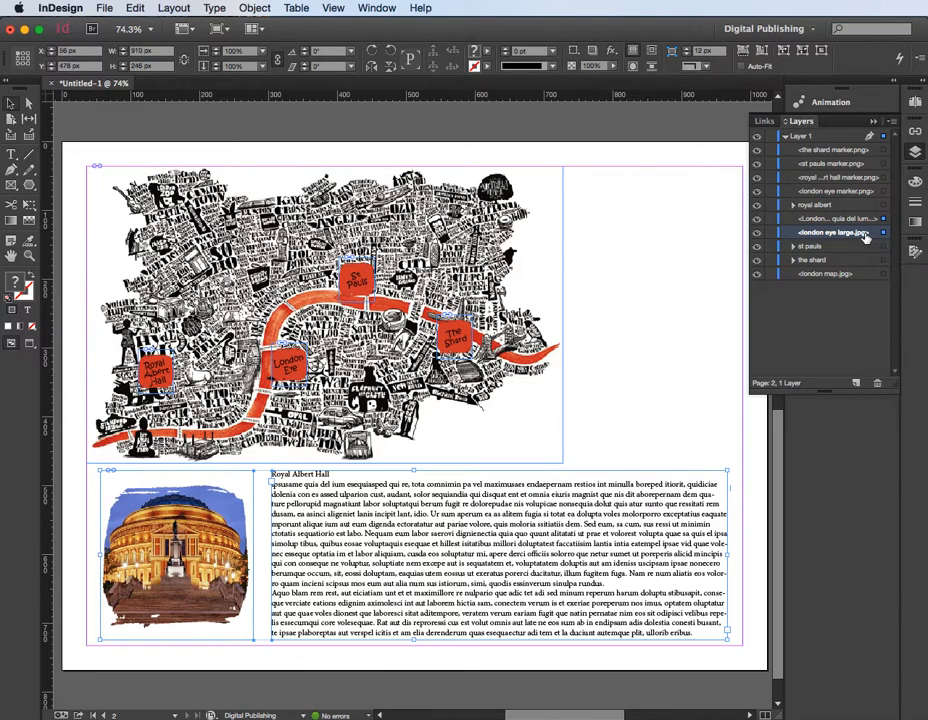
pyautogui.press('super+g')
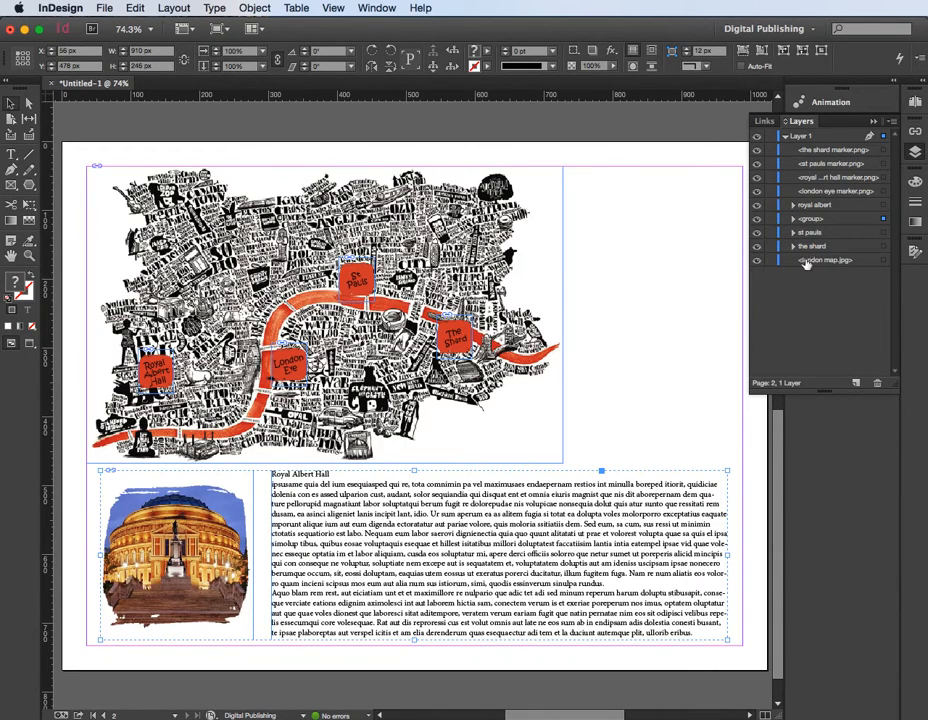
pyautogui.doubleClick(811, 219)
pyautogui.click(809, 221)
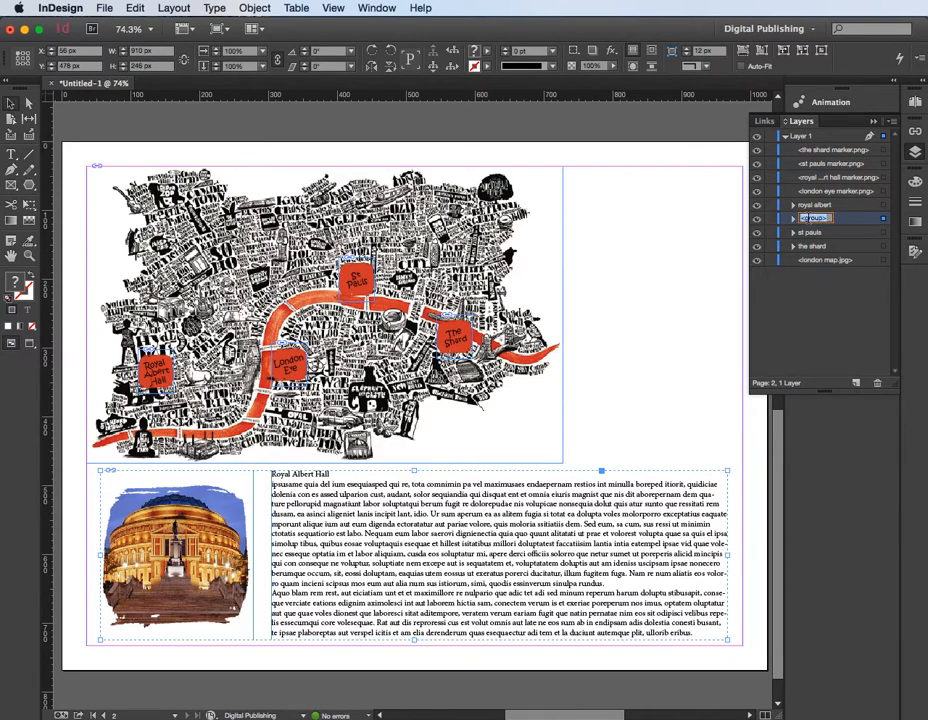
pyautogui.write('london eye')
pyautogui.press('Return')
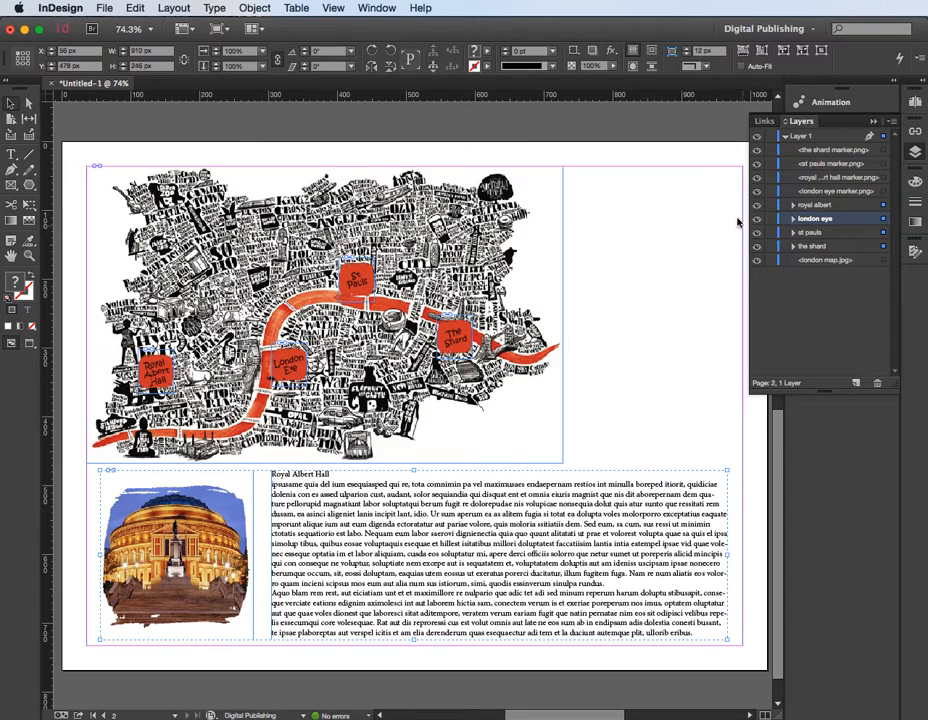
# Convert the royal albert, london eye, st pauls and the shard groups into one multi-state object with a state for each group
pyautogui.click(377, 8)
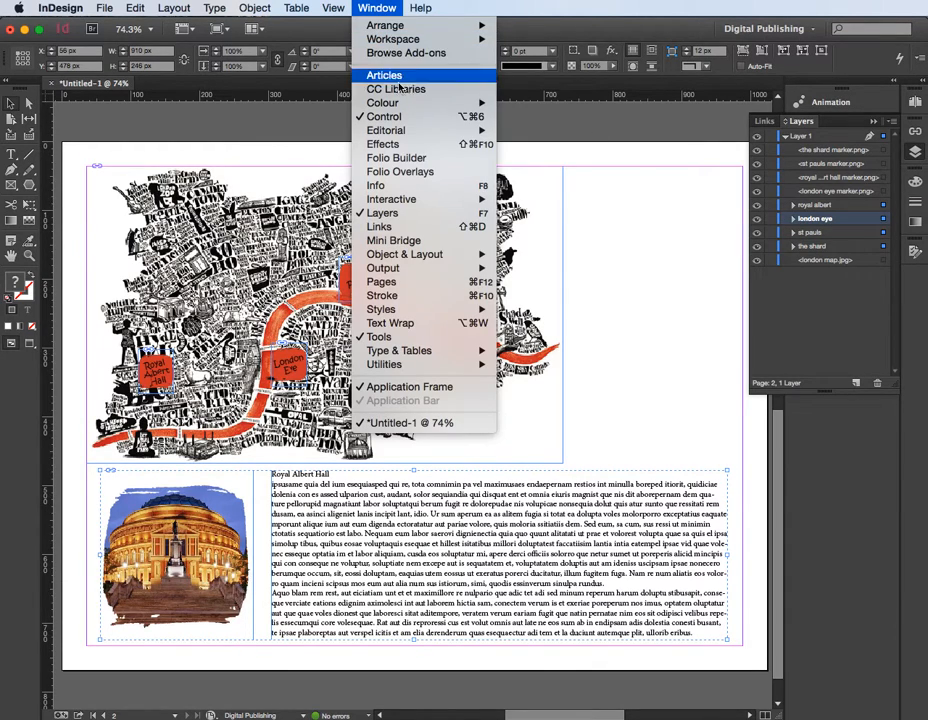
pyautogui.moveTo(404, 101)
pyautogui.moveTo(409, 201)
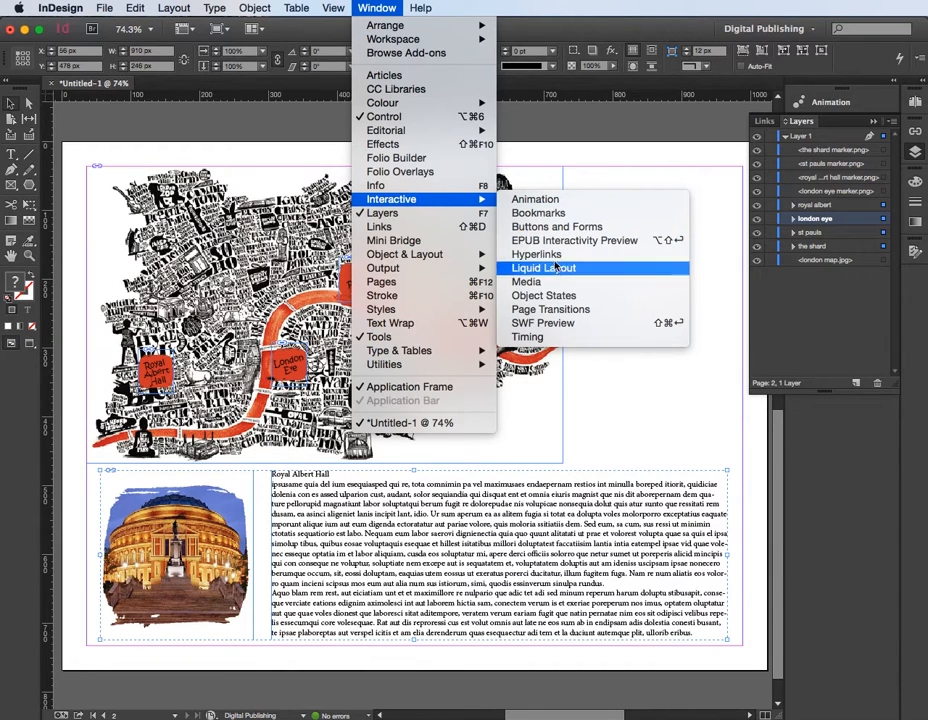
pyautogui.click(544, 296)
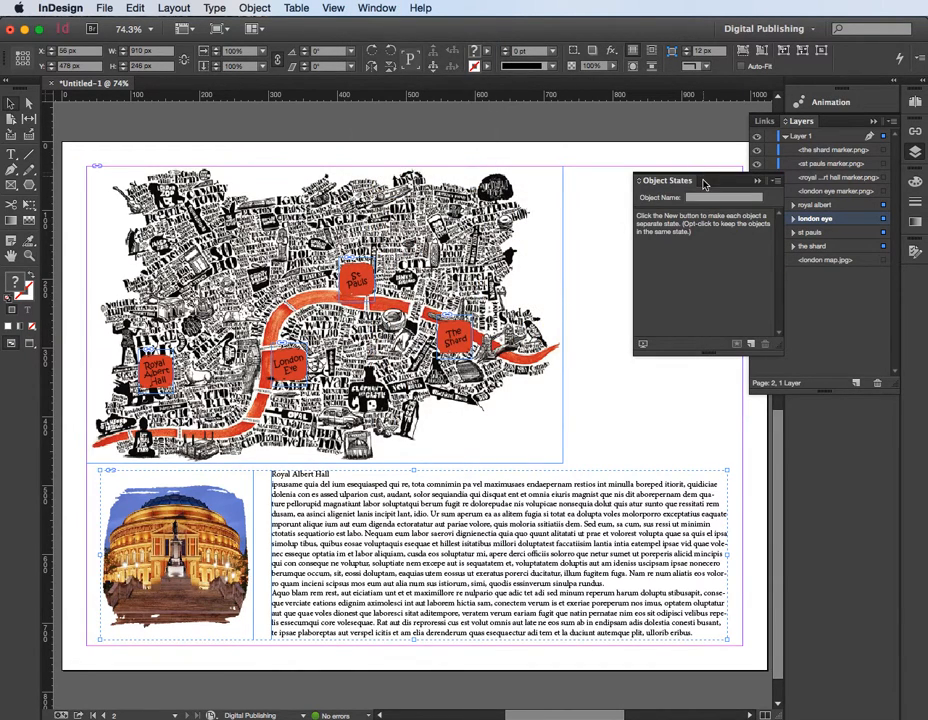
pyautogui.moveTo(702, 181); pyautogui.dragTo(641, 171)
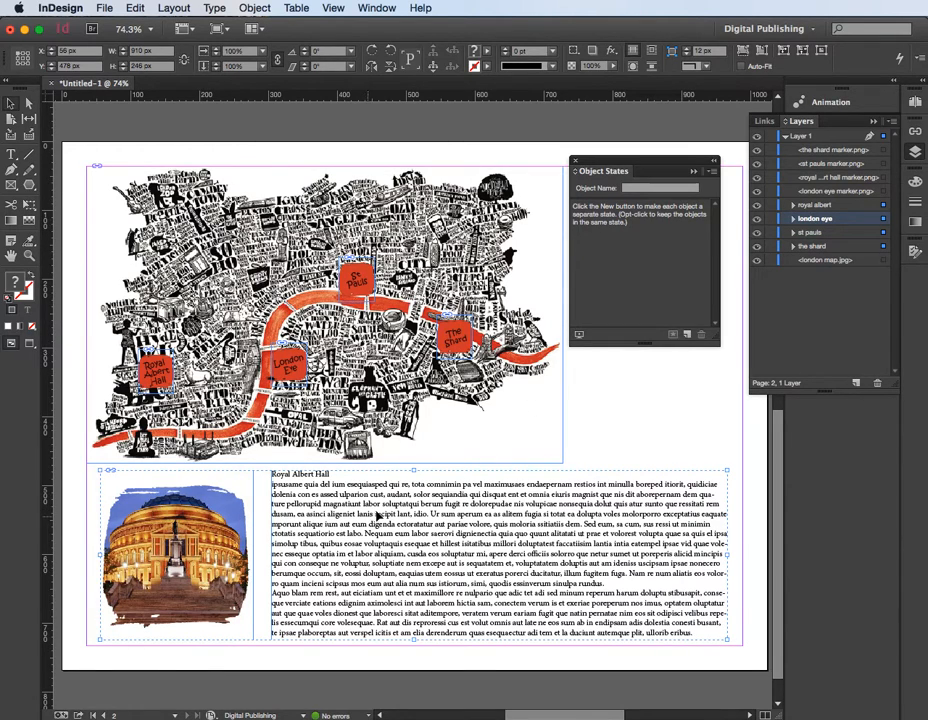
pyautogui.click(687, 336)
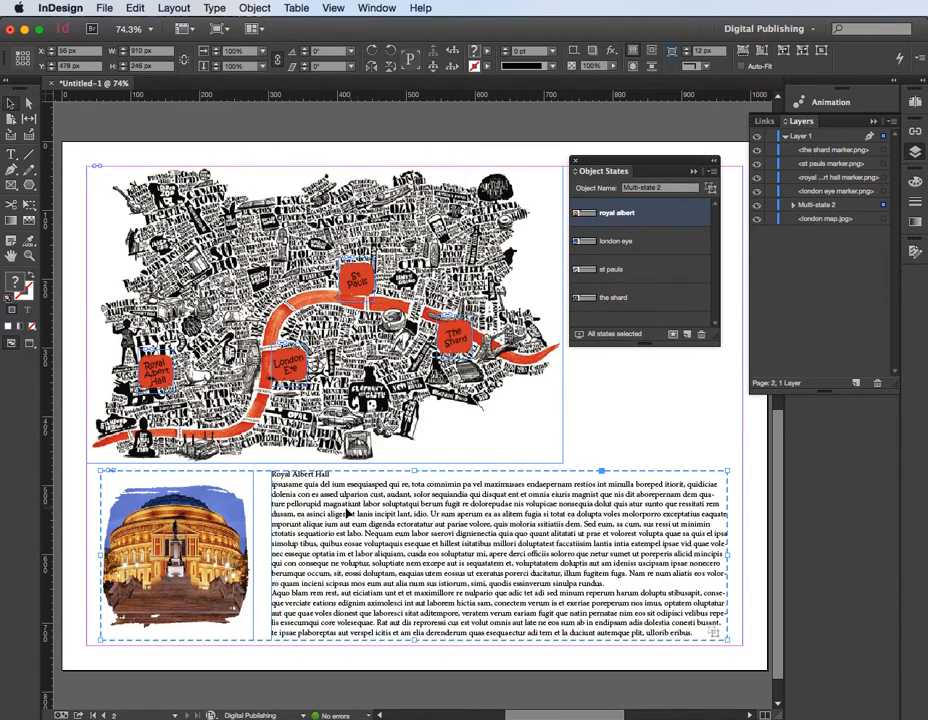
# Check the london eye, st pauls and the shard states, and name the multi-state object "london map"
pyautogui.click(612, 246)
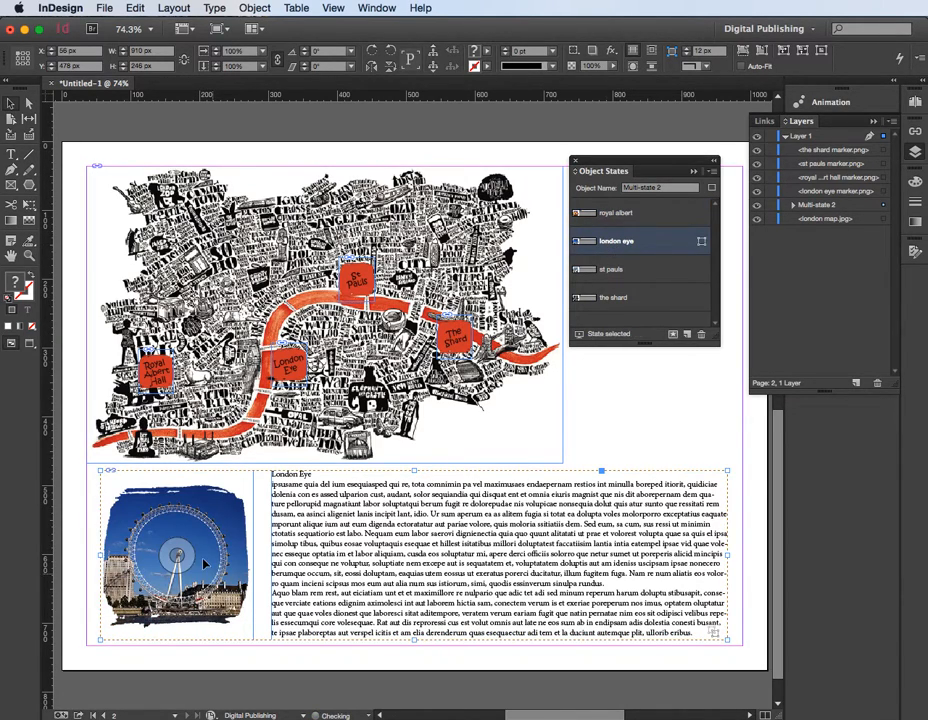
pyautogui.click(638, 269)
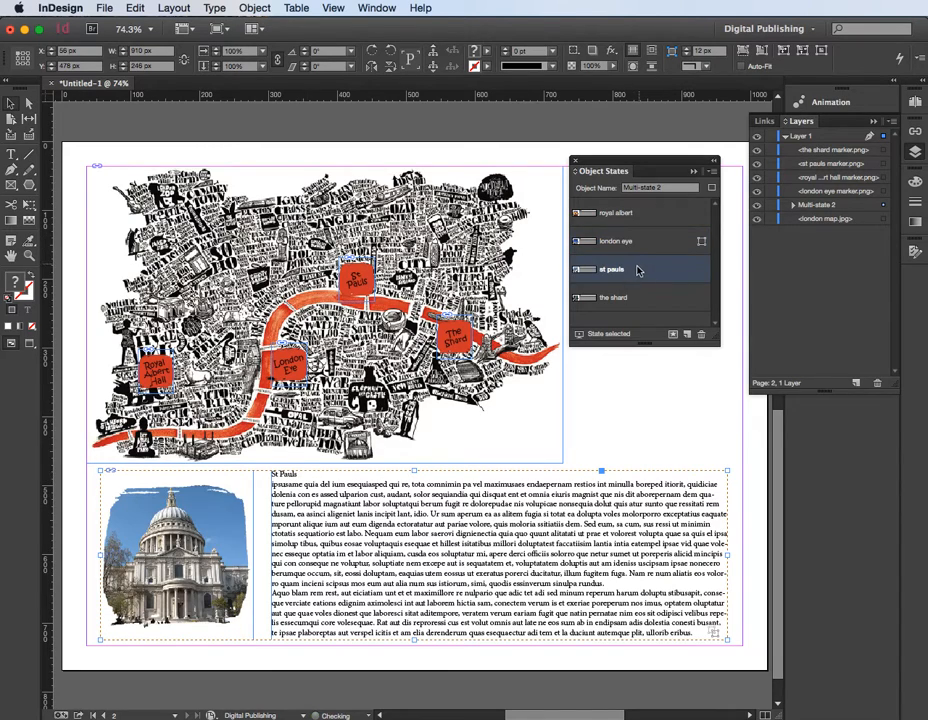
pyautogui.click(615, 297)
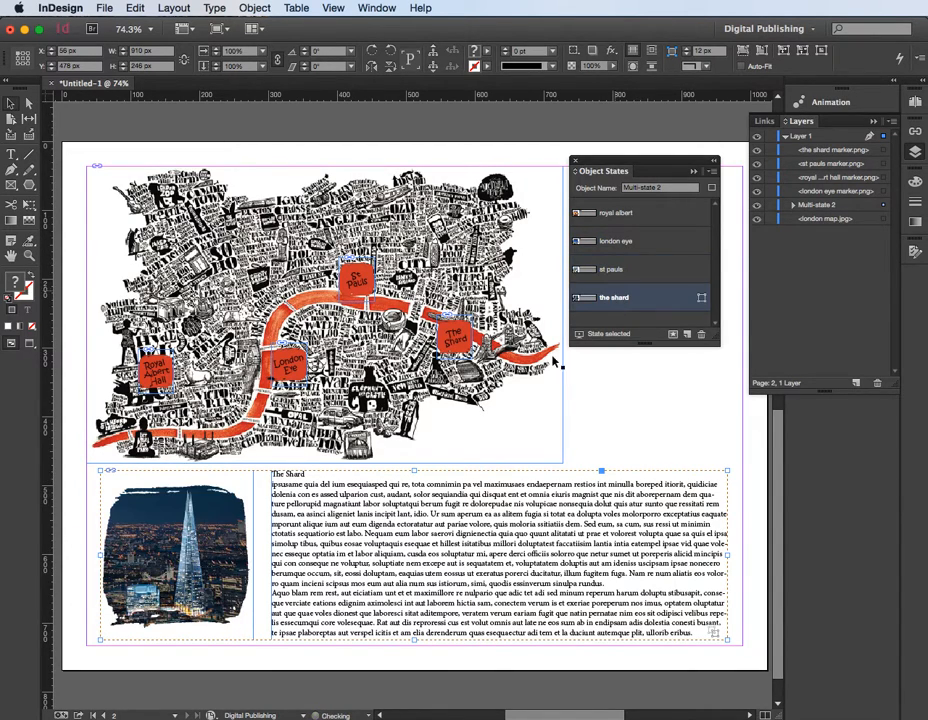
pyautogui.click(645, 188)
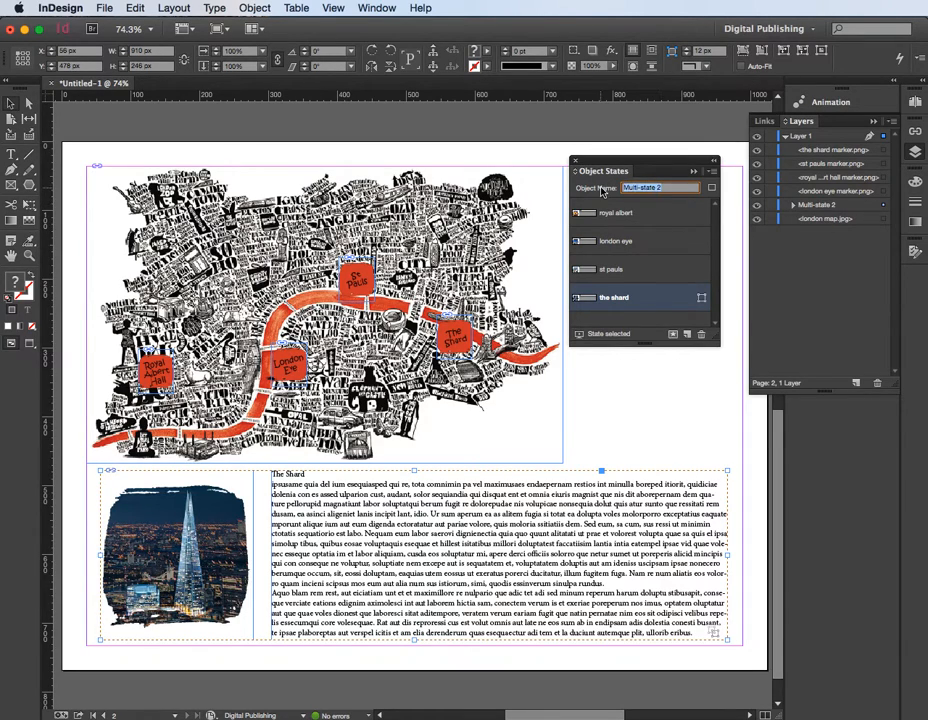
pyautogui.write('london map')
pyautogui.click(575, 163)
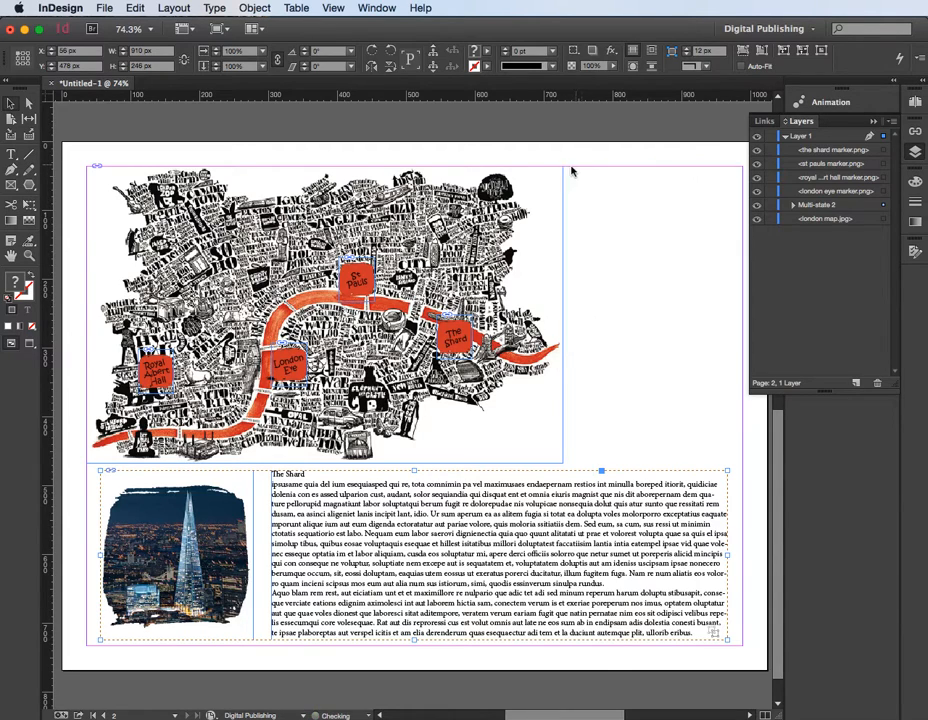
# Convert the Royal Albert Hall marker on the map into a button named "royal albert"
pyautogui.click(157, 368)
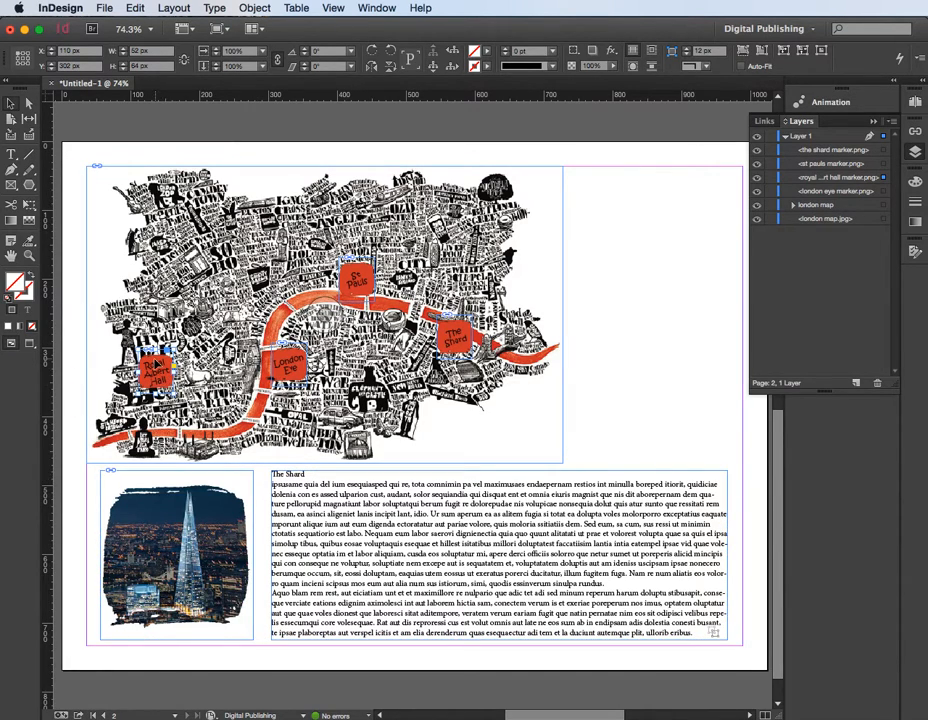
pyautogui.click(374, 8)
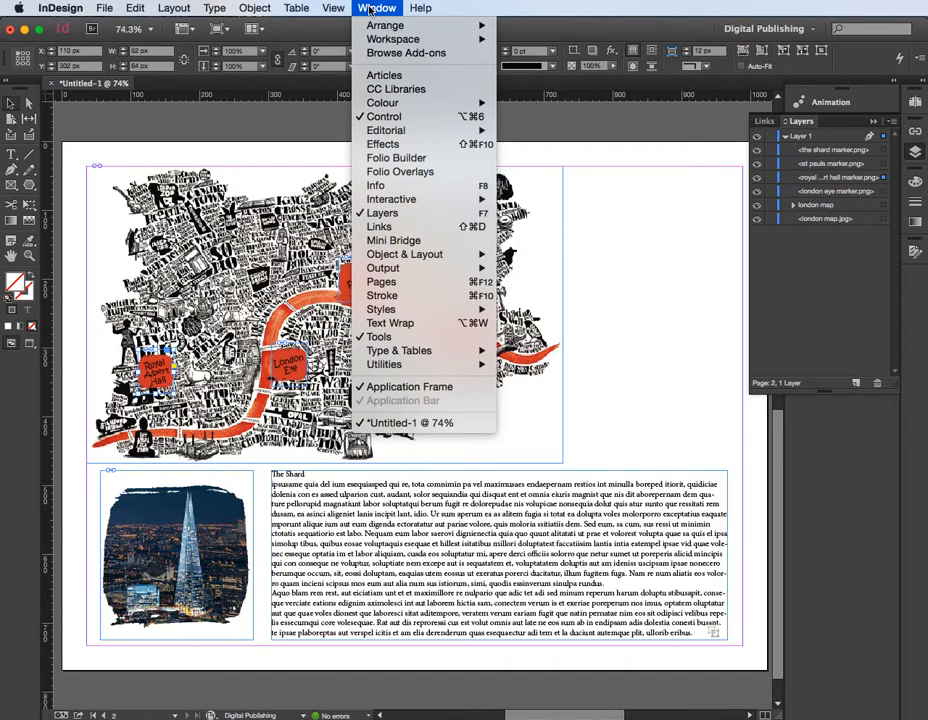
pyautogui.moveTo(401, 204)
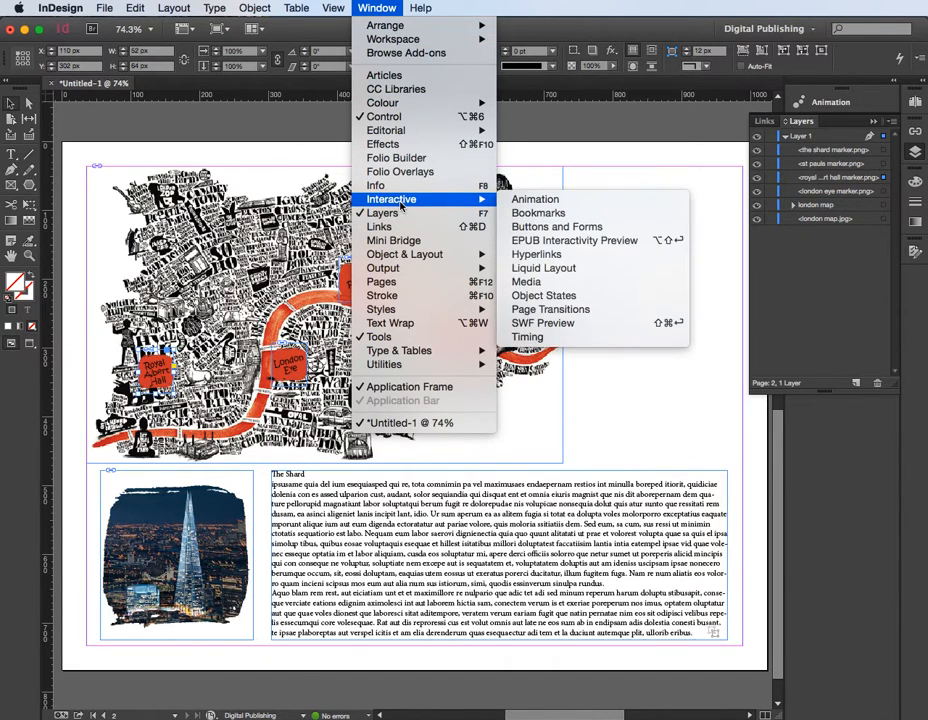
pyautogui.click(542, 227)
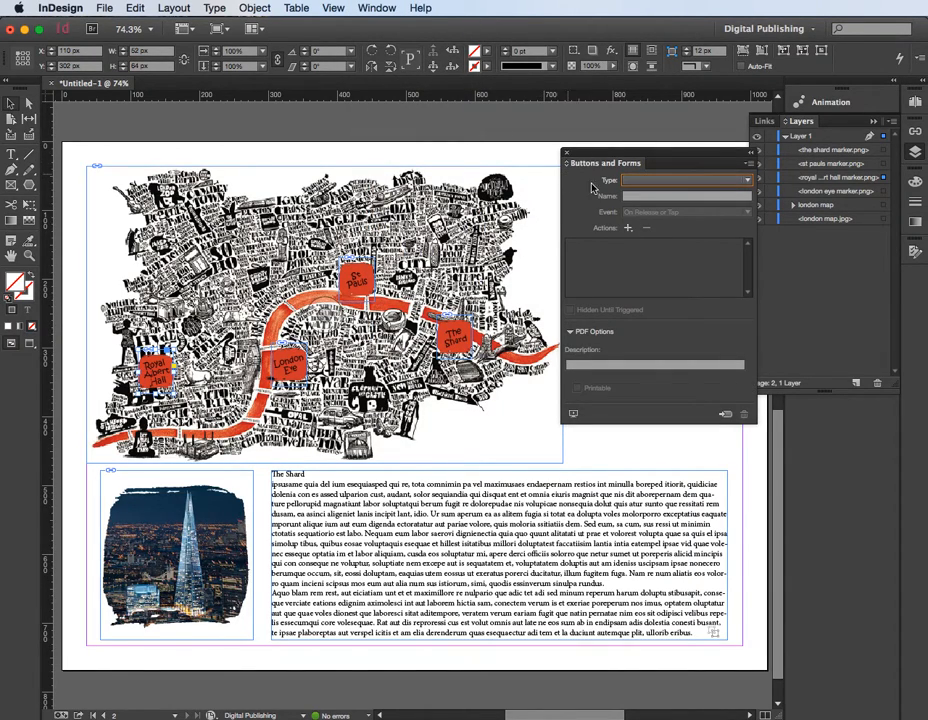
pyautogui.click(747, 182)
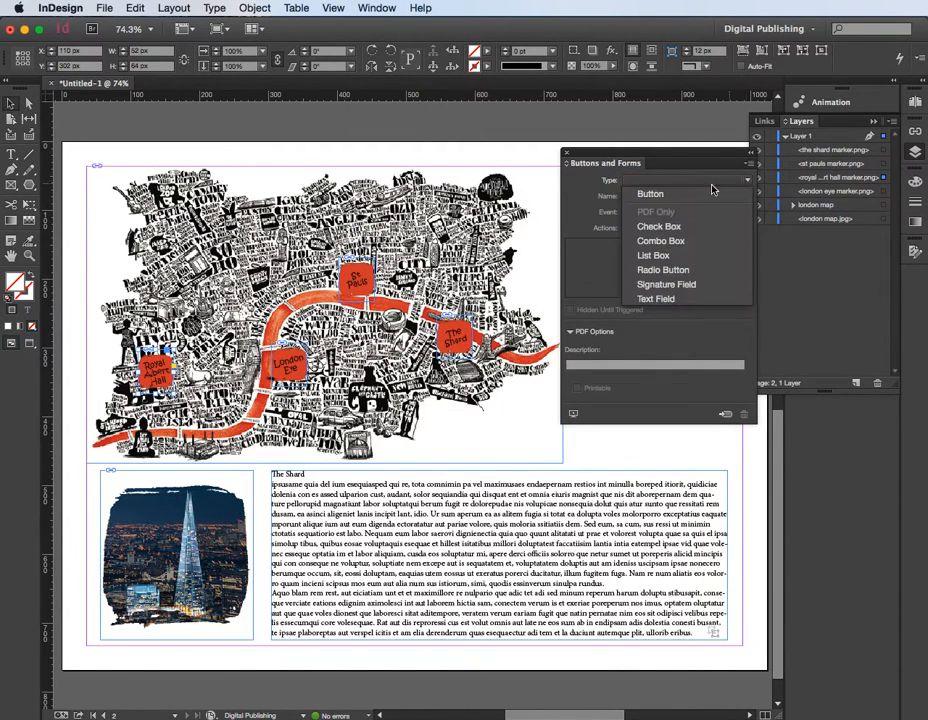
pyautogui.click(650, 194)
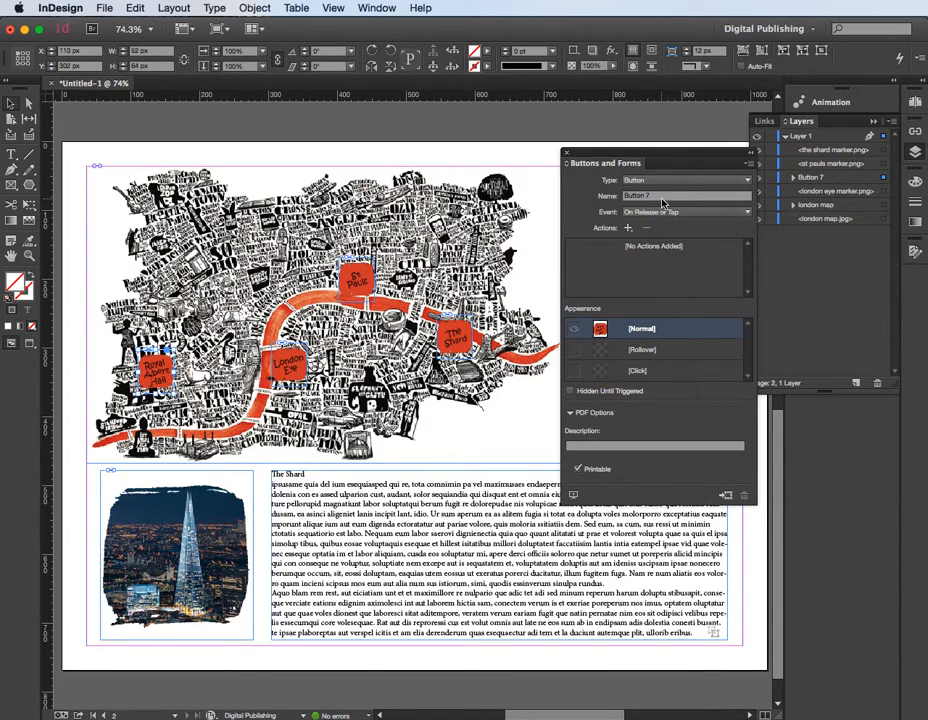
pyautogui.moveTo(661, 198); pyautogui.dragTo(596, 204)
pyautogui.write('R')
# Add a Go To State action to the Royal Albert Hall button, targeting the royal albert state of the london map object
pyautogui.click(628, 229)
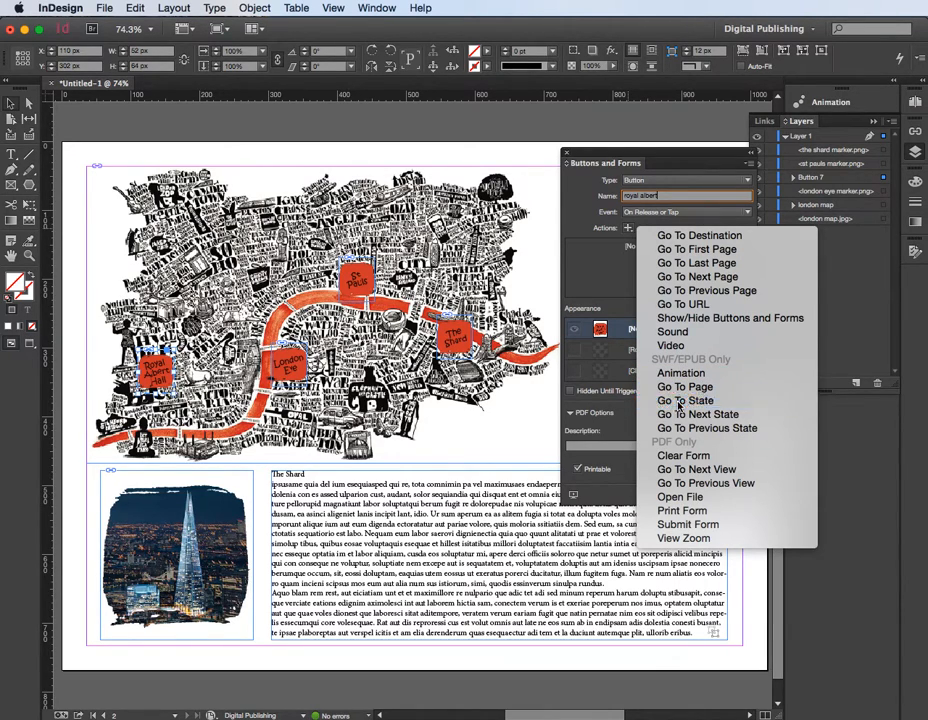
pyautogui.click(678, 401)
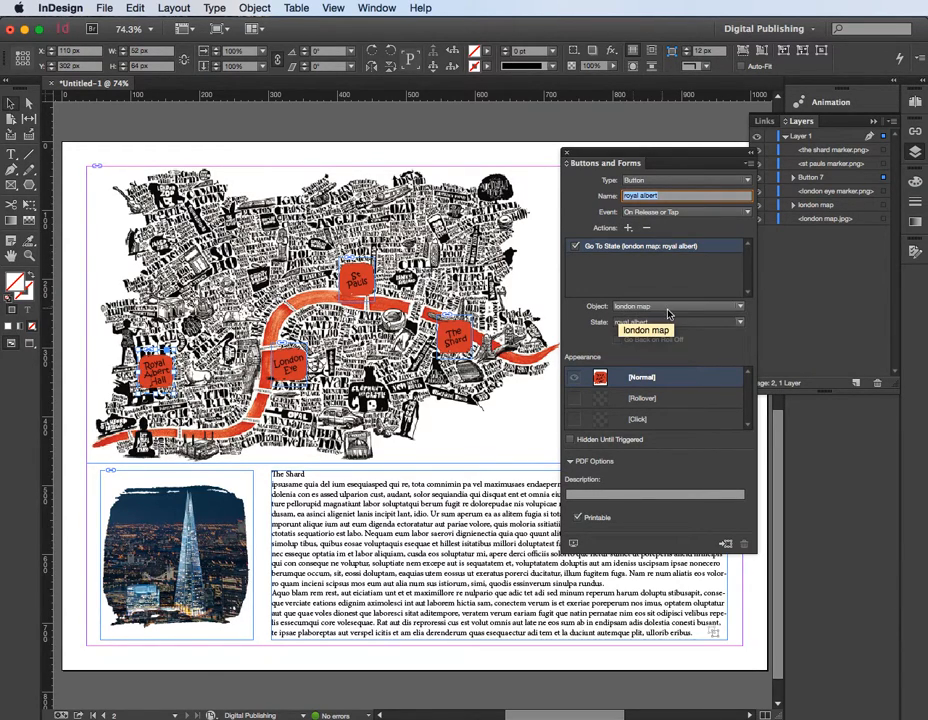
pyautogui.click(733, 325)
pyautogui.click(733, 325)
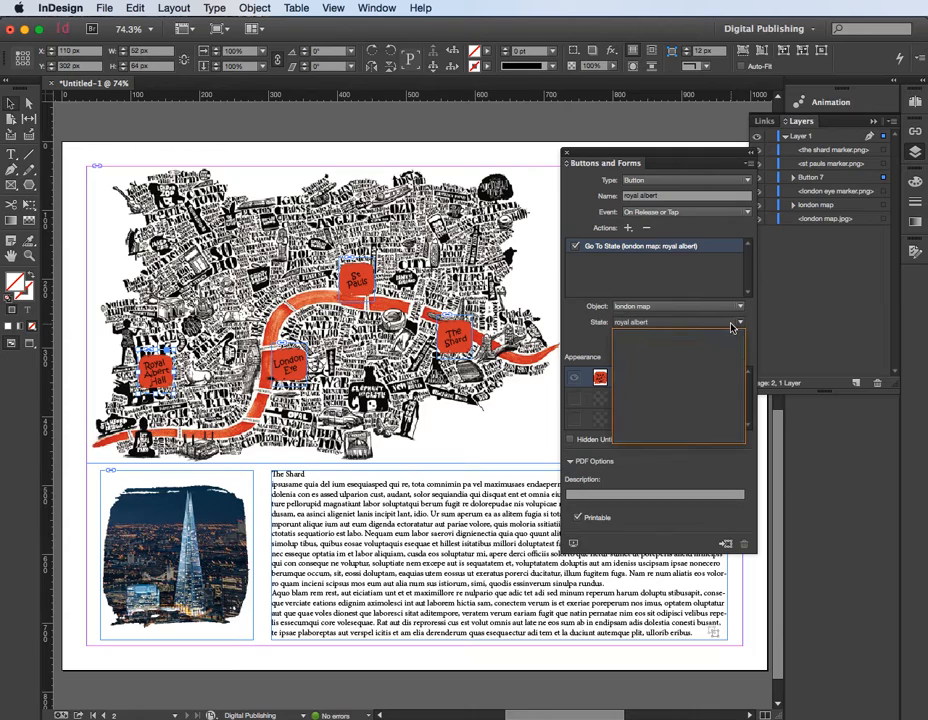
pyautogui.click(692, 328)
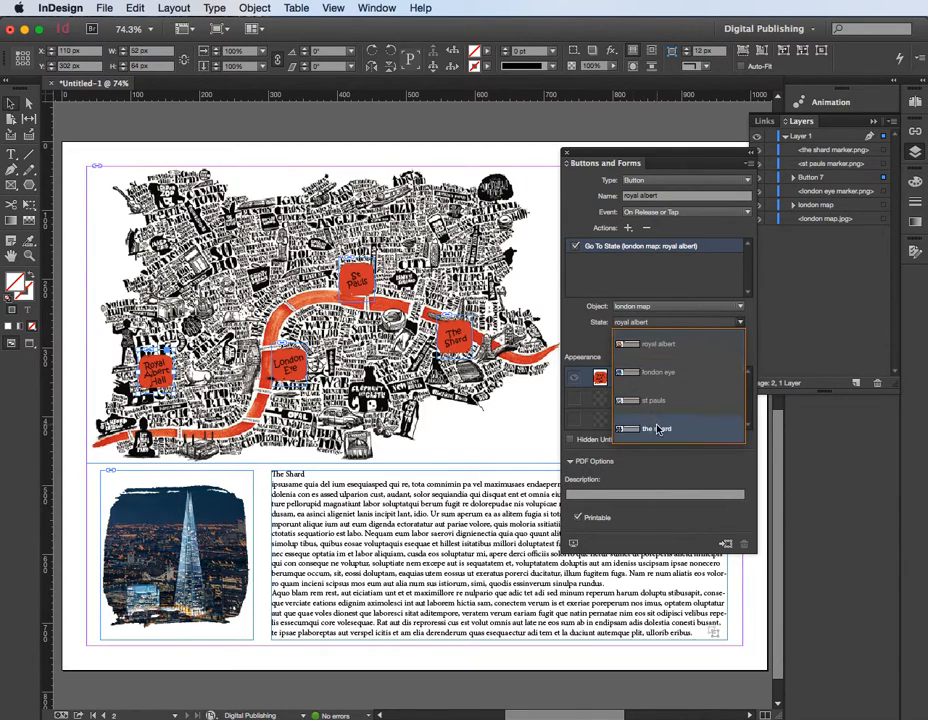
pyautogui.click(640, 344)
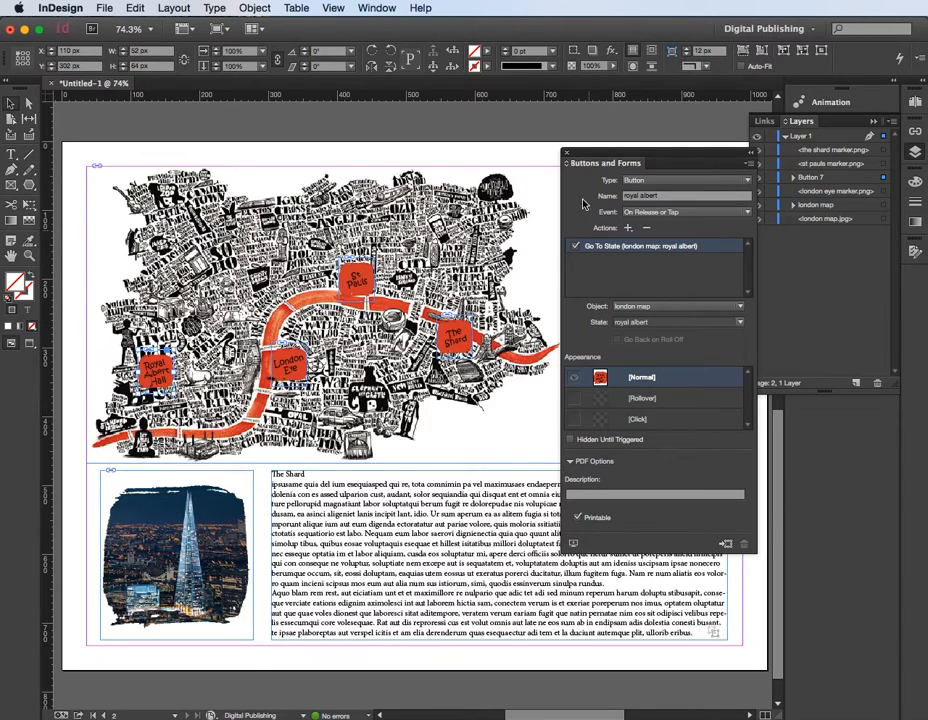
# Convert the London Eye marker on the map into a button named "london eye"
pyautogui.click(297, 368)
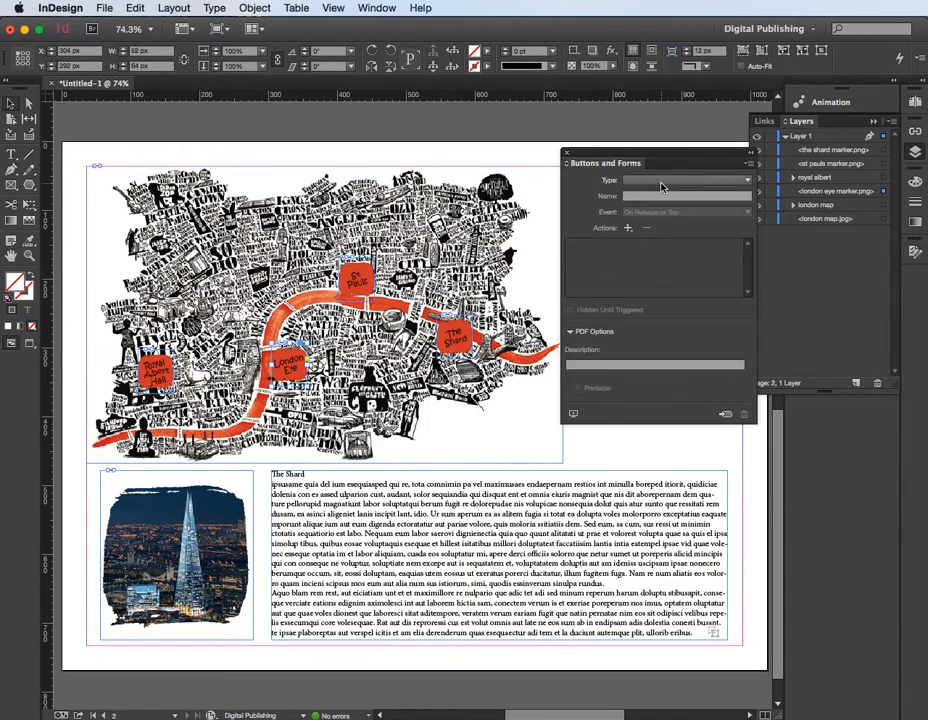
pyautogui.click(660, 181)
pyautogui.click(650, 194)
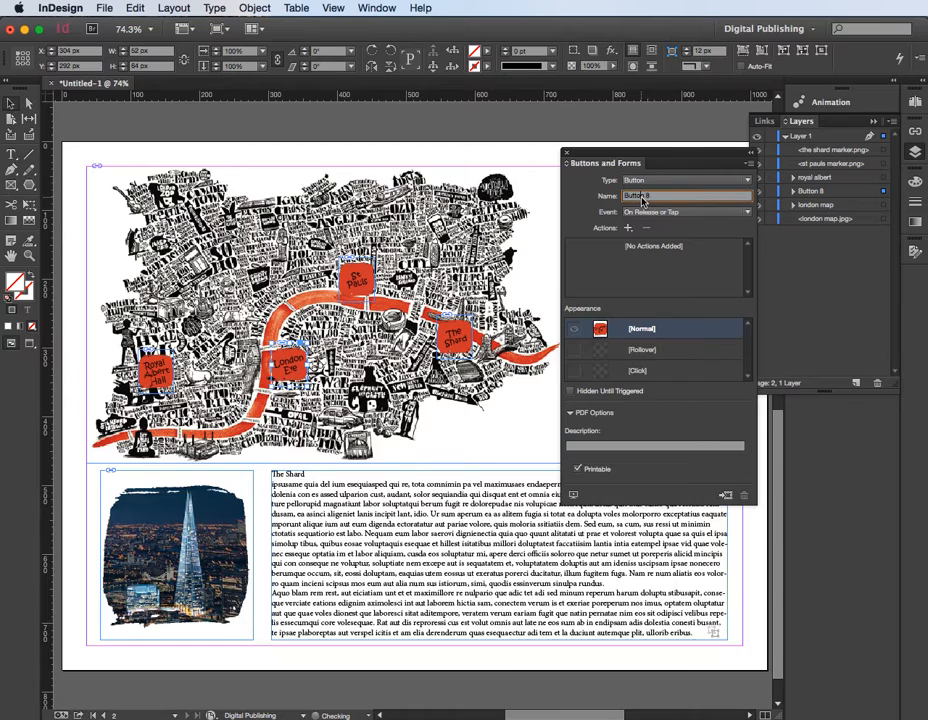
pyautogui.write('London eye')
# Add a Go To State action to the London Eye button, targeting the london eye state of the london map object
pyautogui.click(628, 228)
pyautogui.click(696, 403)
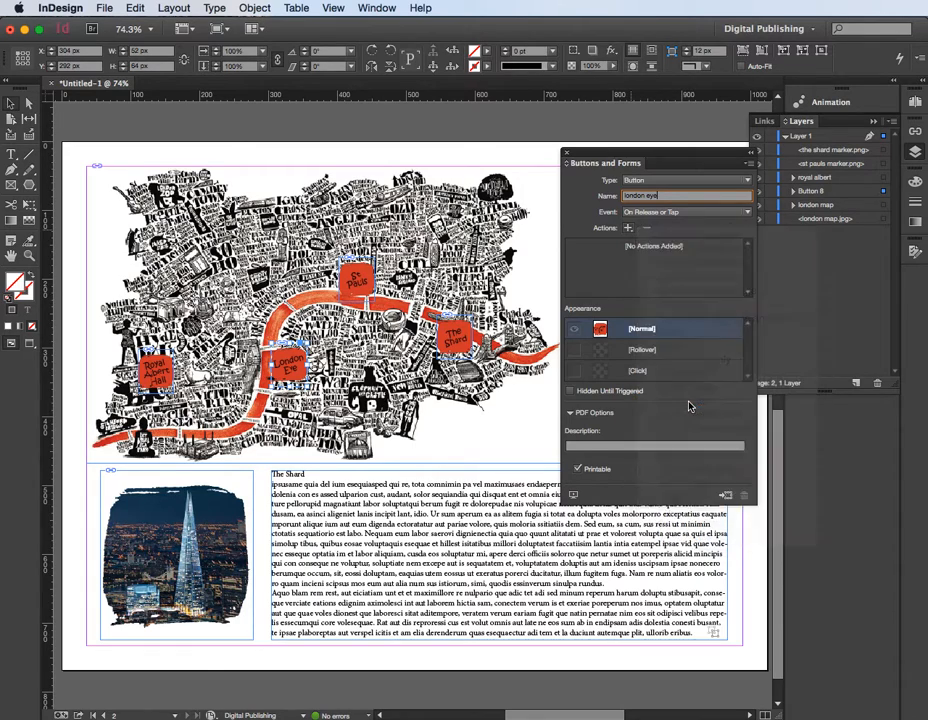
pyautogui.click(664, 325)
pyautogui.click(664, 326)
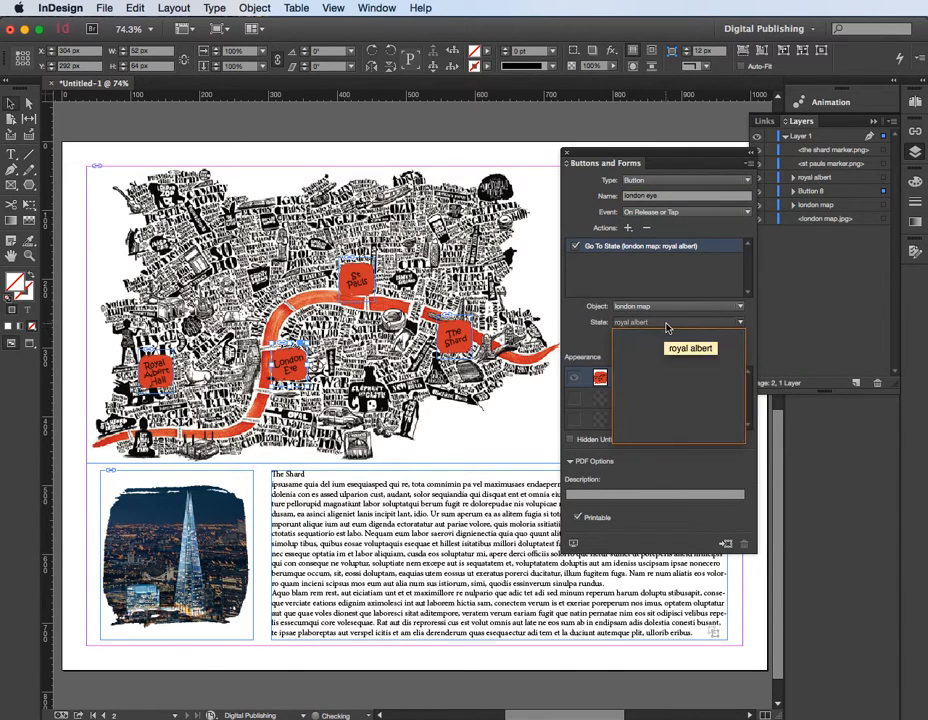
pyautogui.click(664, 322)
pyautogui.click(646, 385)
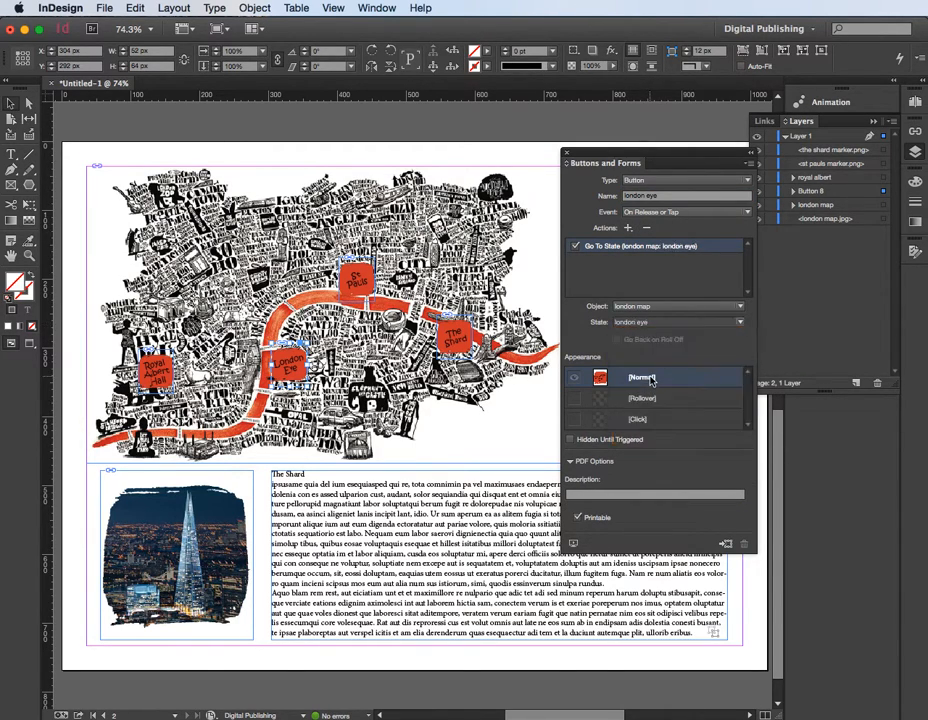
# Convert the St Pauls marker on the map into a button named "st pauls"
pyautogui.click(365, 279)
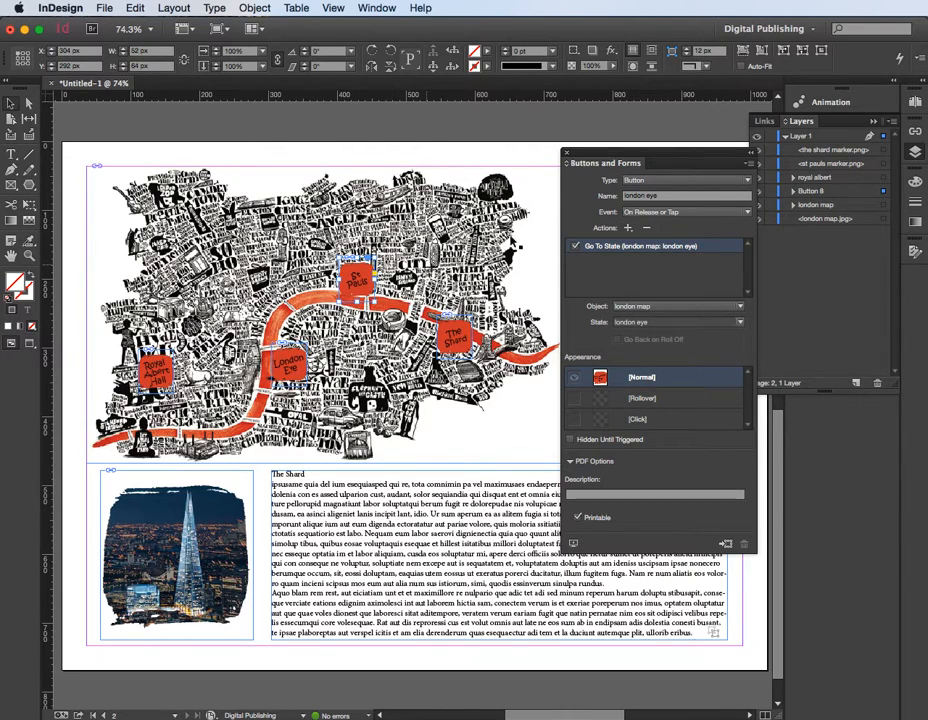
pyautogui.click(638, 182)
pyautogui.click(648, 194)
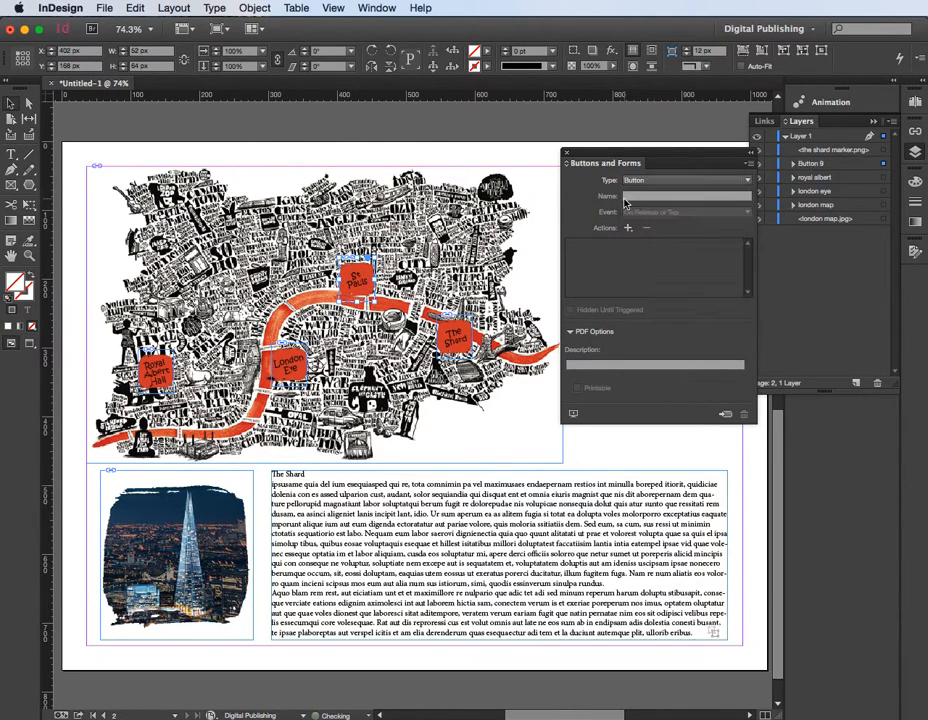
pyautogui.write('St')
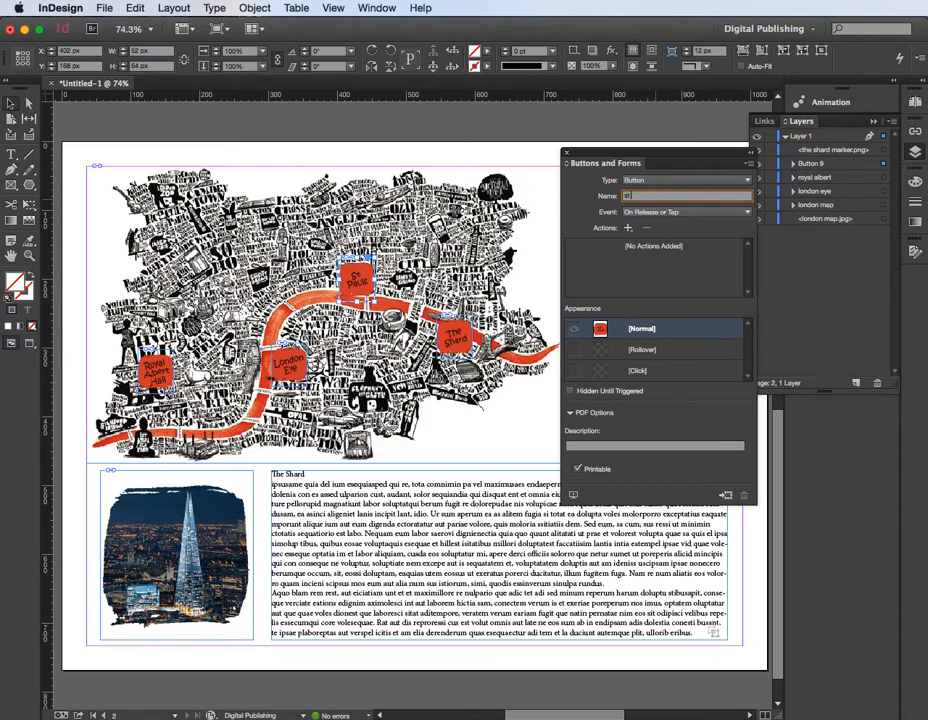
# Add a Go To State action to the St Pauls button, targeting the st pauls state of the london map object
pyautogui.click(628, 228)
pyautogui.click(686, 401)
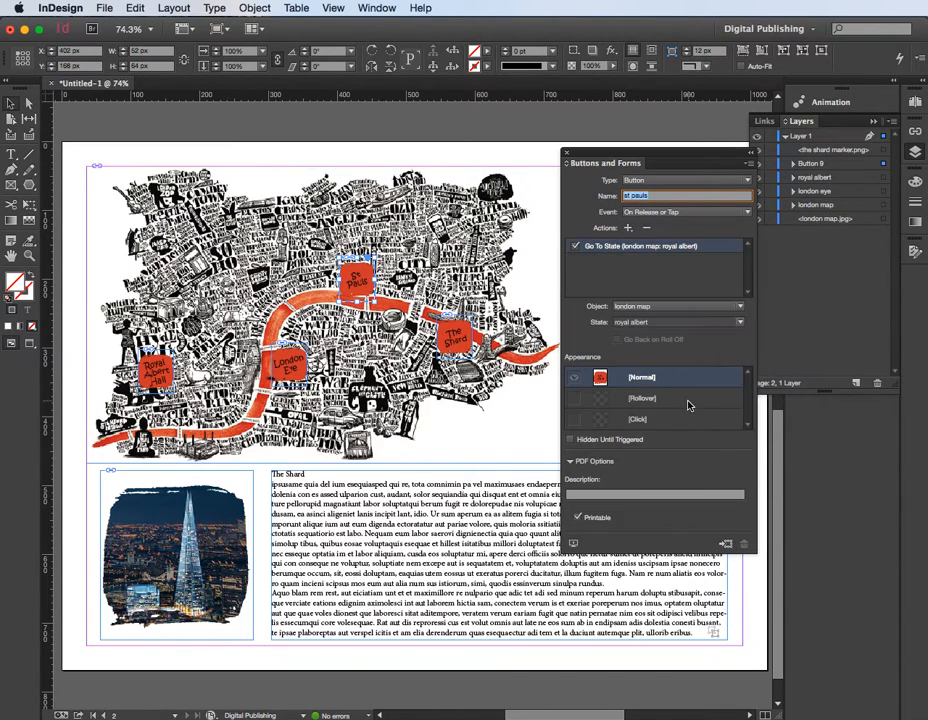
pyautogui.click(660, 323)
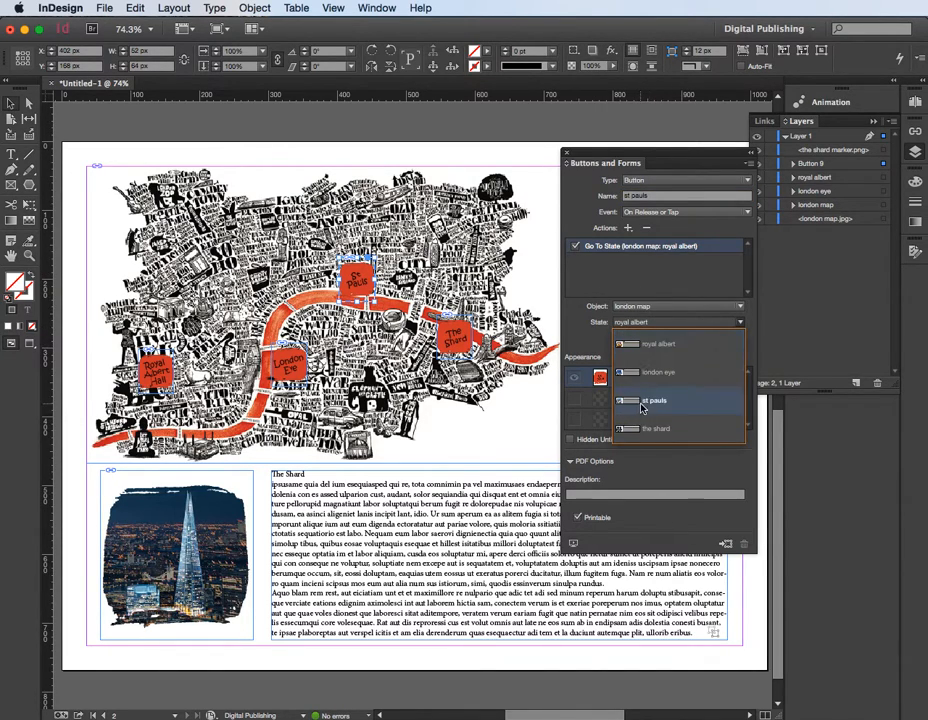
pyautogui.click(641, 406)
# Convert The Shard marker on the map into a button named "the shard"
pyautogui.click(457, 340)
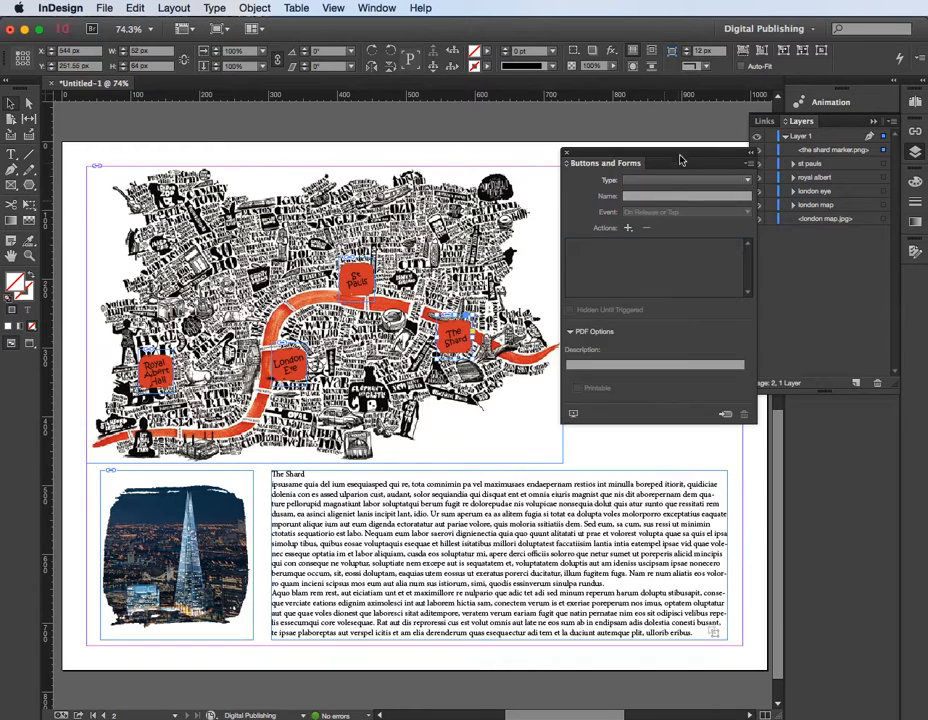
pyautogui.click(655, 180)
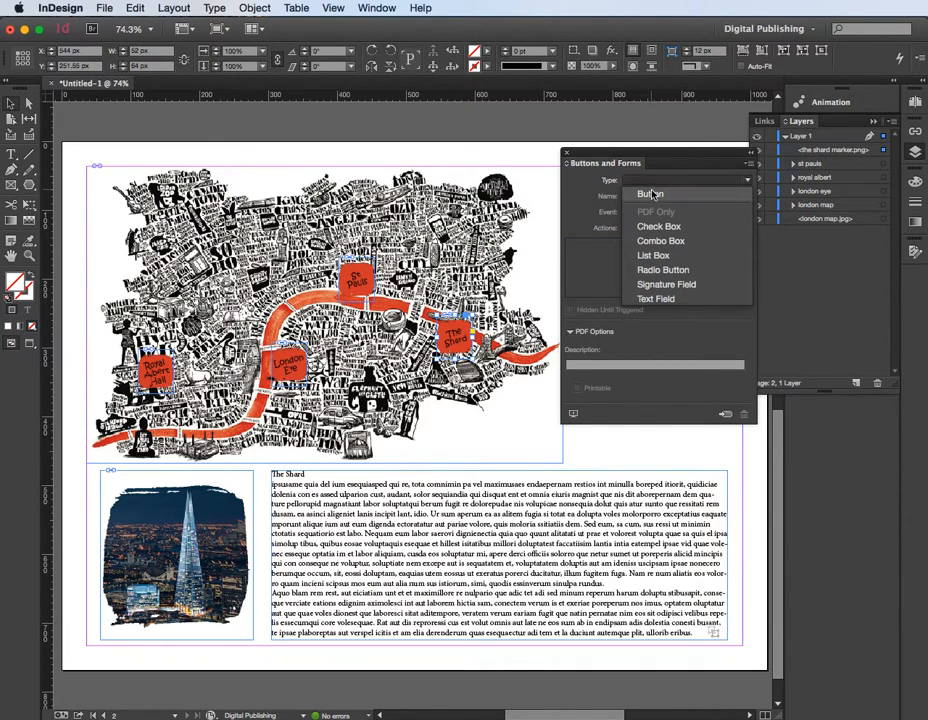
pyautogui.click(651, 196)
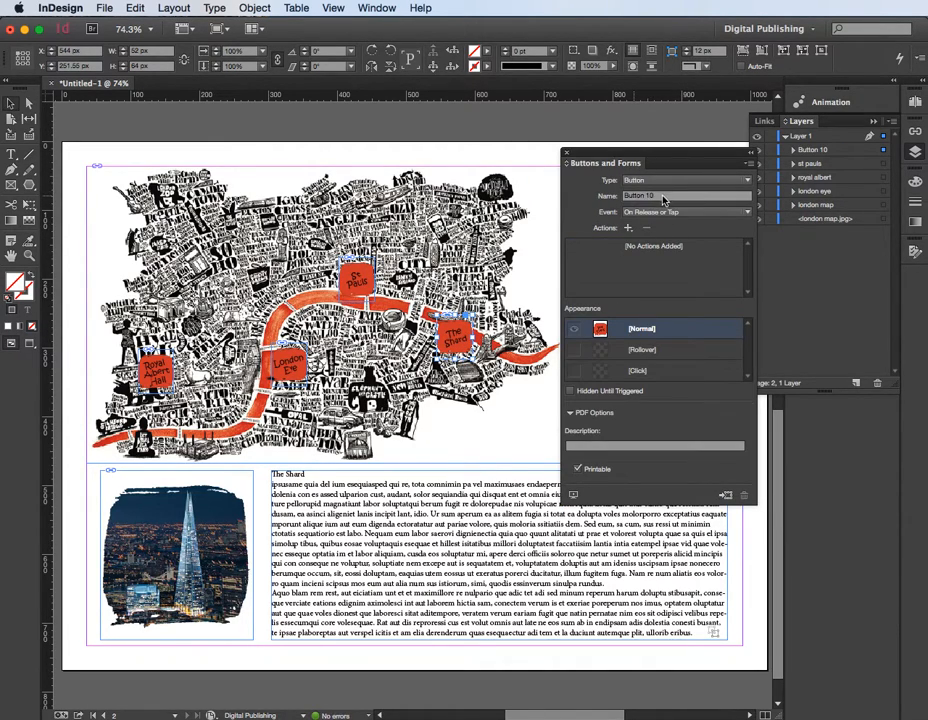
pyautogui.write('Th')
# Add a Go To State action to The Shard button, targeting the the shard state of the london map object
pyautogui.click(628, 228)
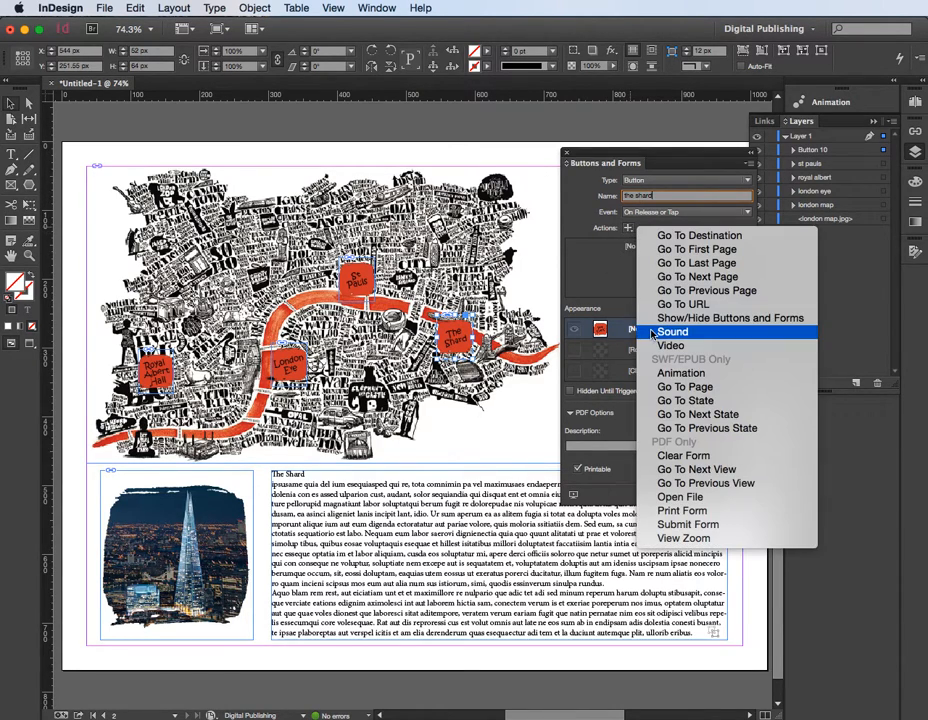
pyautogui.click(670, 401)
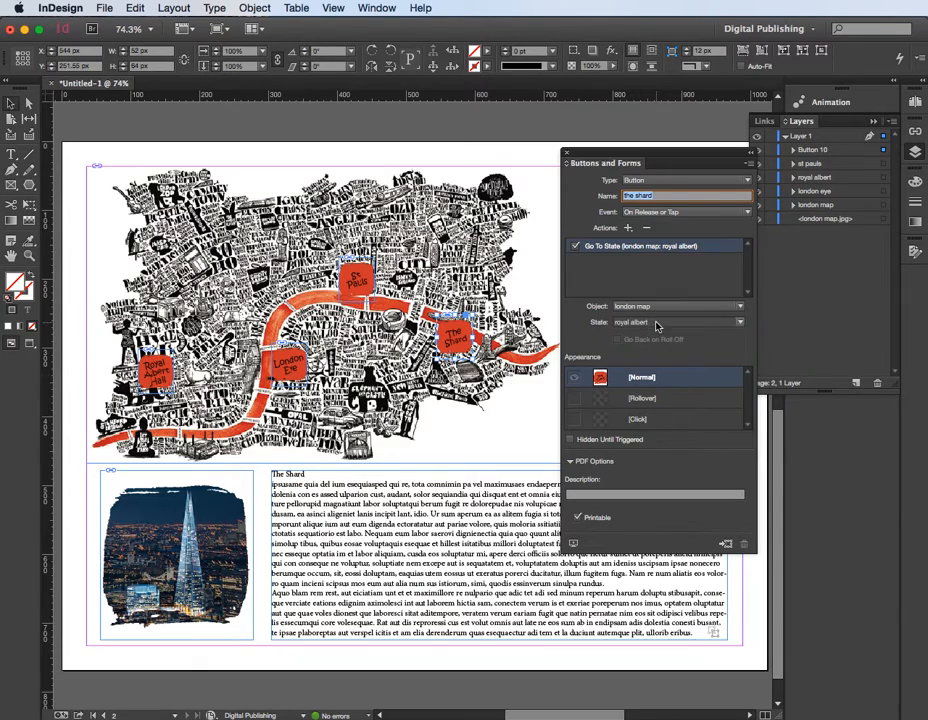
pyautogui.click(654, 323)
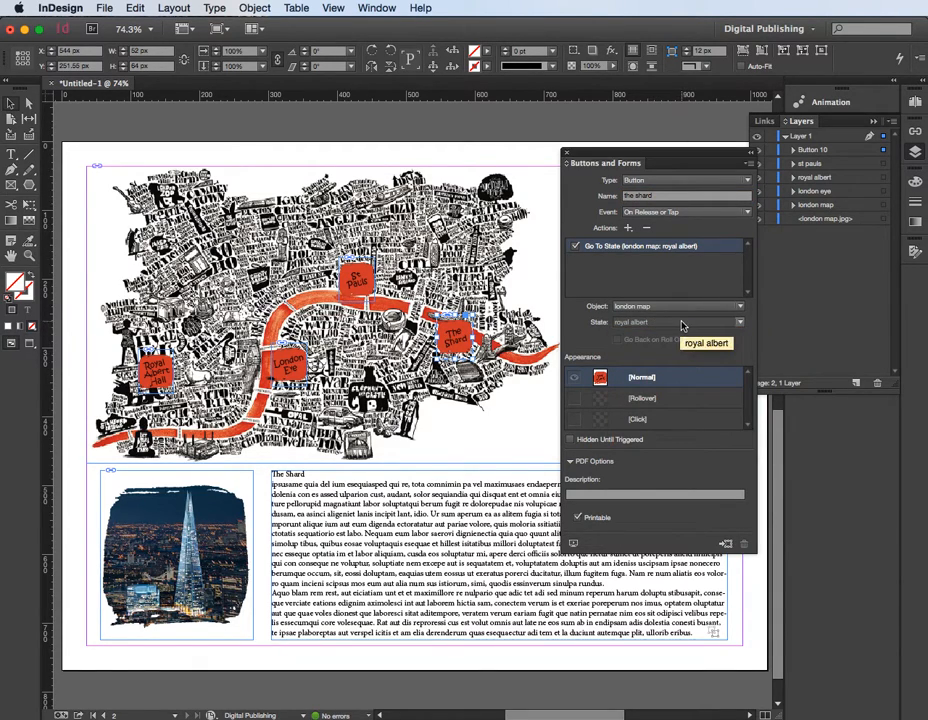
pyautogui.click(680, 326)
pyautogui.click(646, 429)
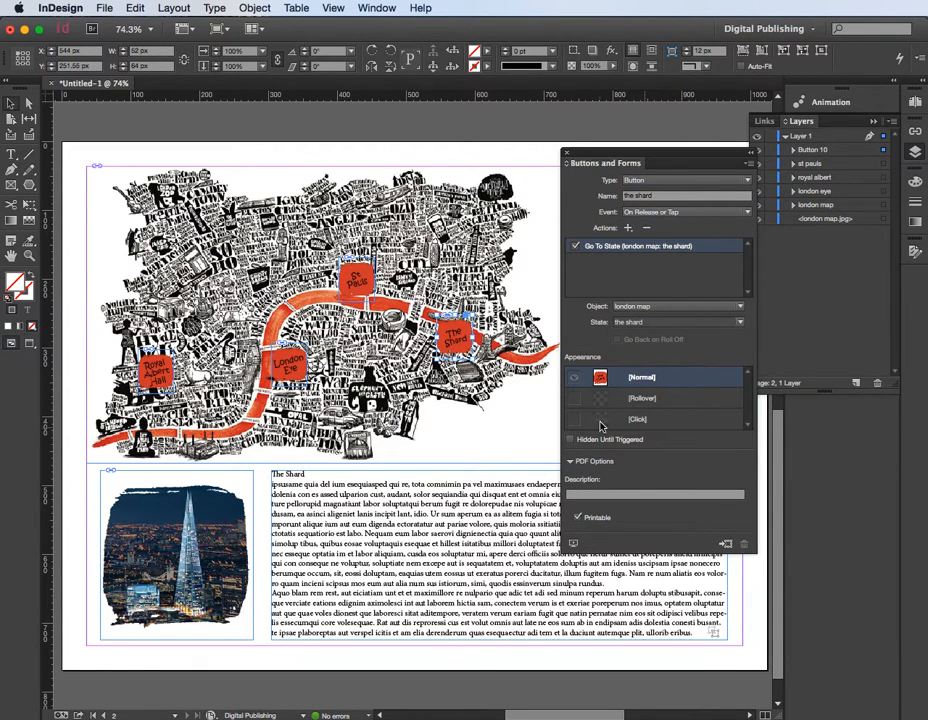
# Deselect all page objects and open a Folio Preview of the document in Adobe Content Viewer
pyautogui.click(522, 415)
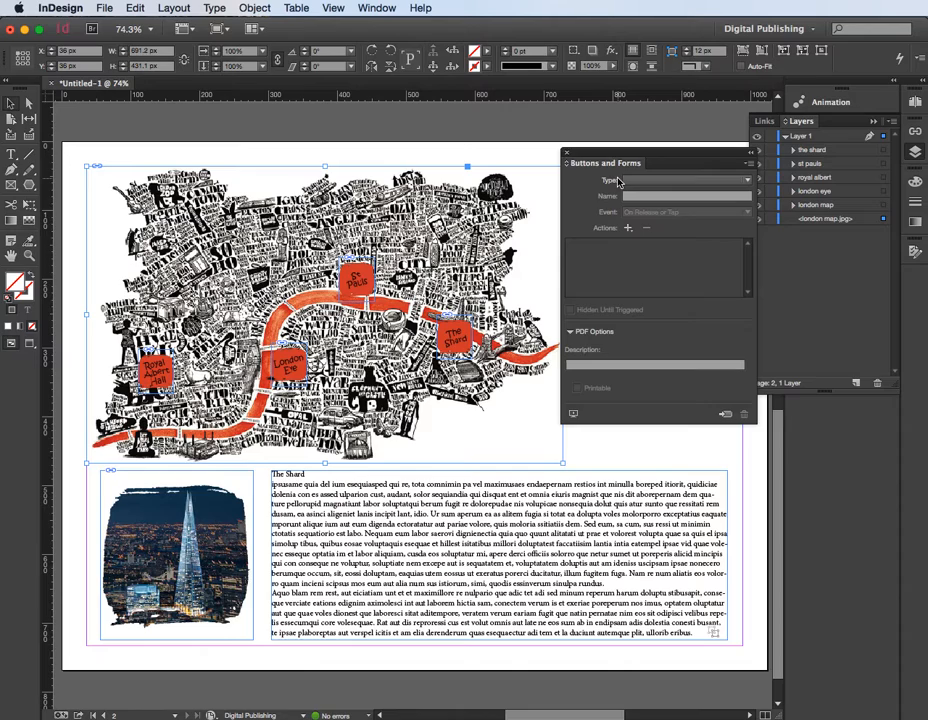
pyautogui.click(592, 446)
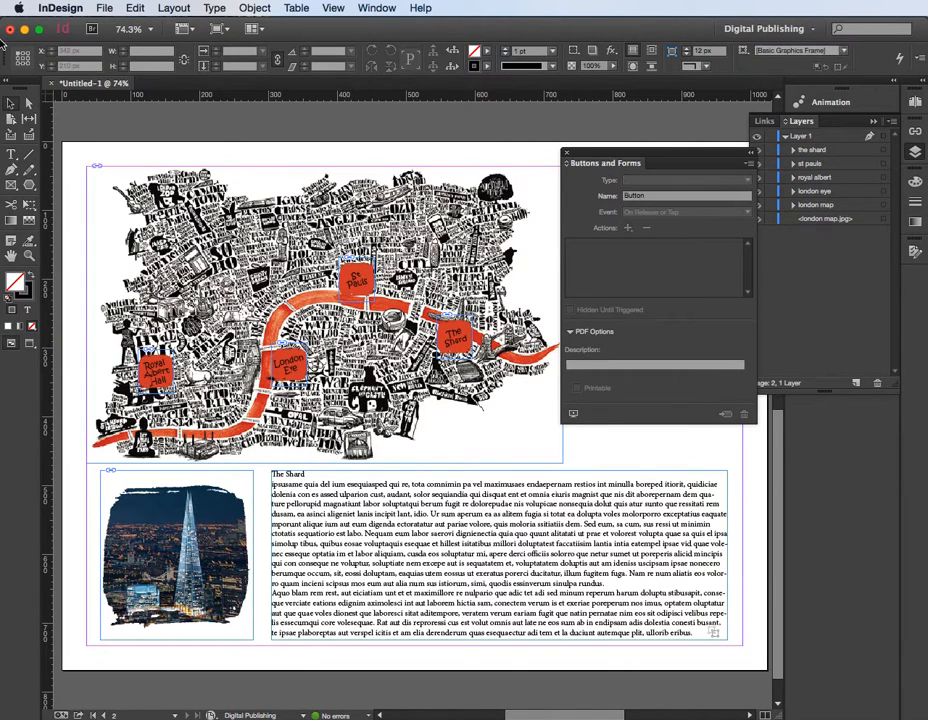
pyautogui.click(105, 8)
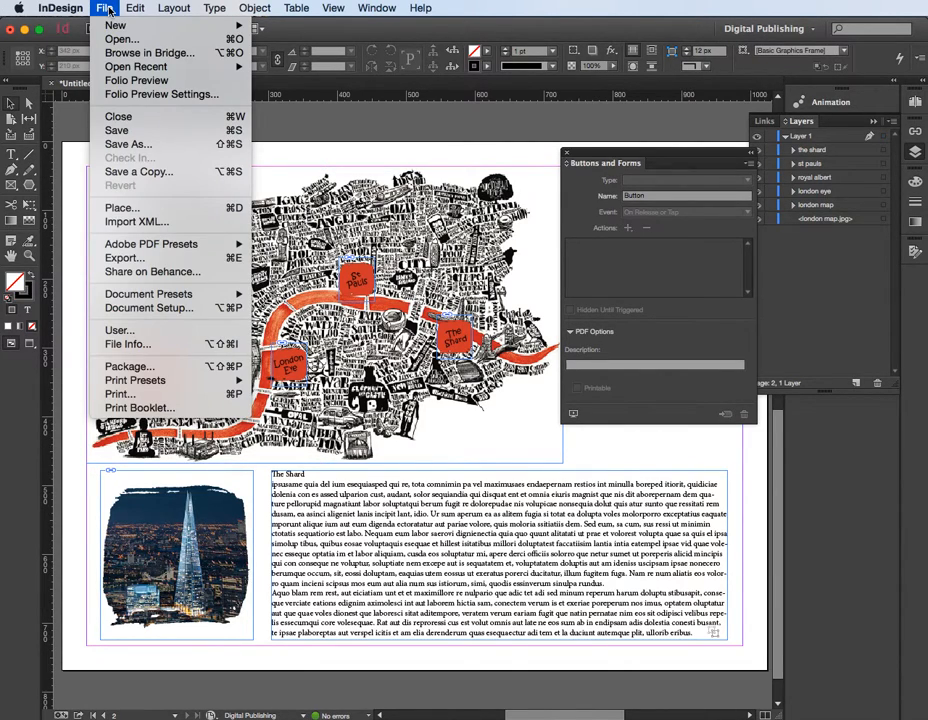
pyautogui.click(127, 84)
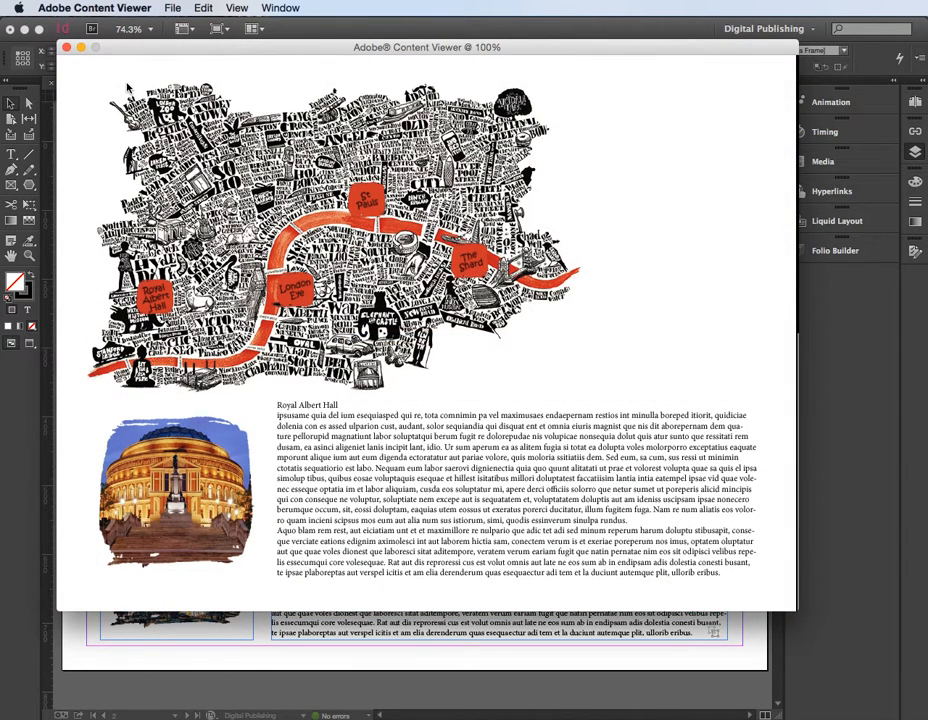
# Test the London Eye, St Pauls, The Shard and Royal Albert Hall marker buttons in the preview
pyautogui.click(294, 291)
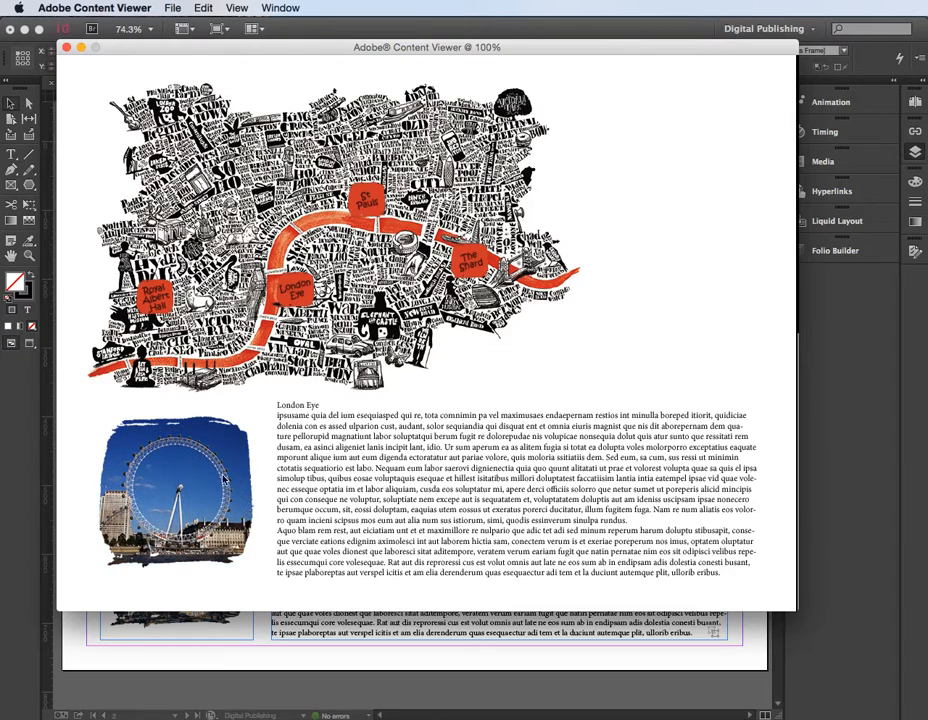
pyautogui.click(366, 205)
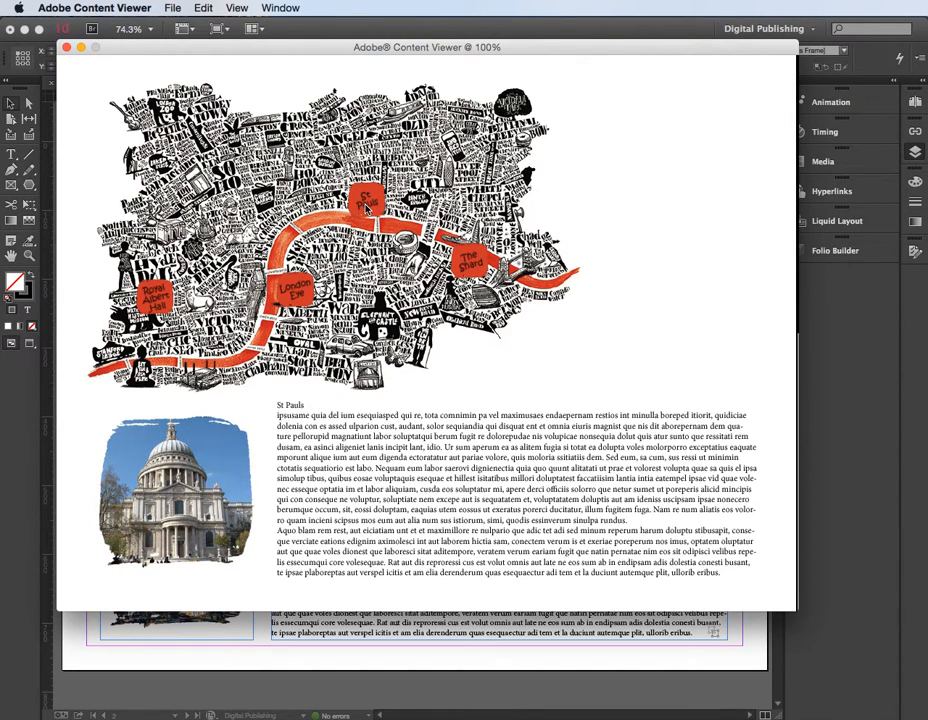
pyautogui.click(471, 266)
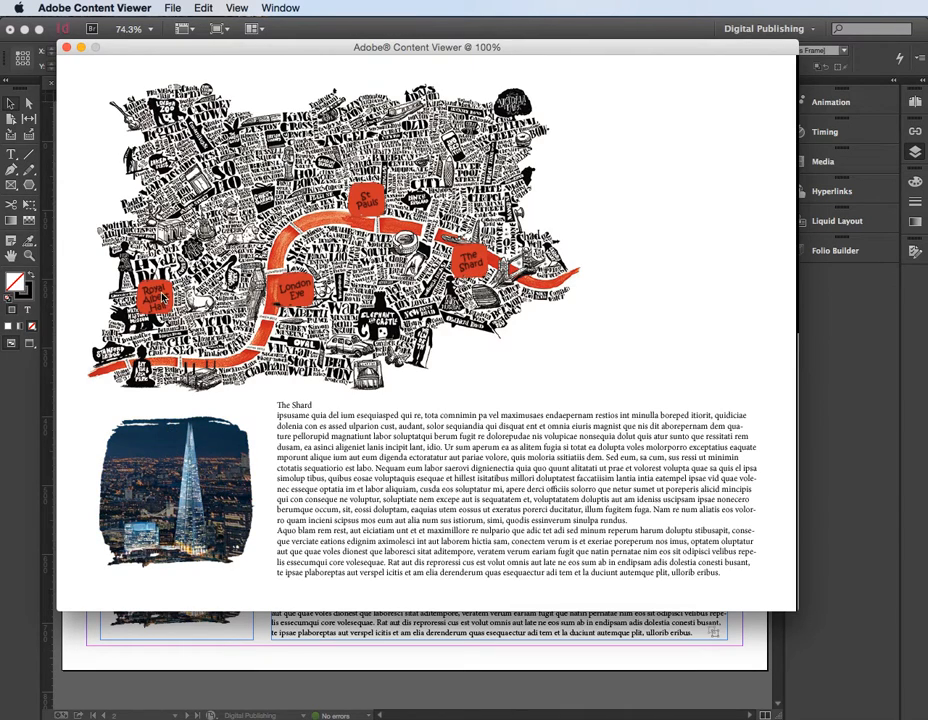
pyautogui.click(163, 297)
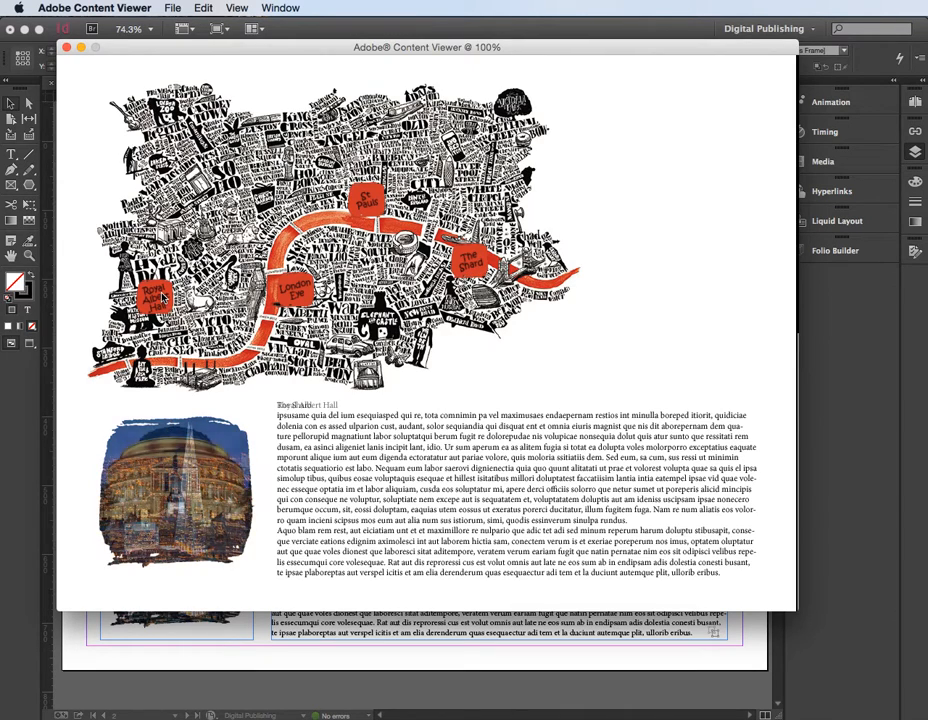